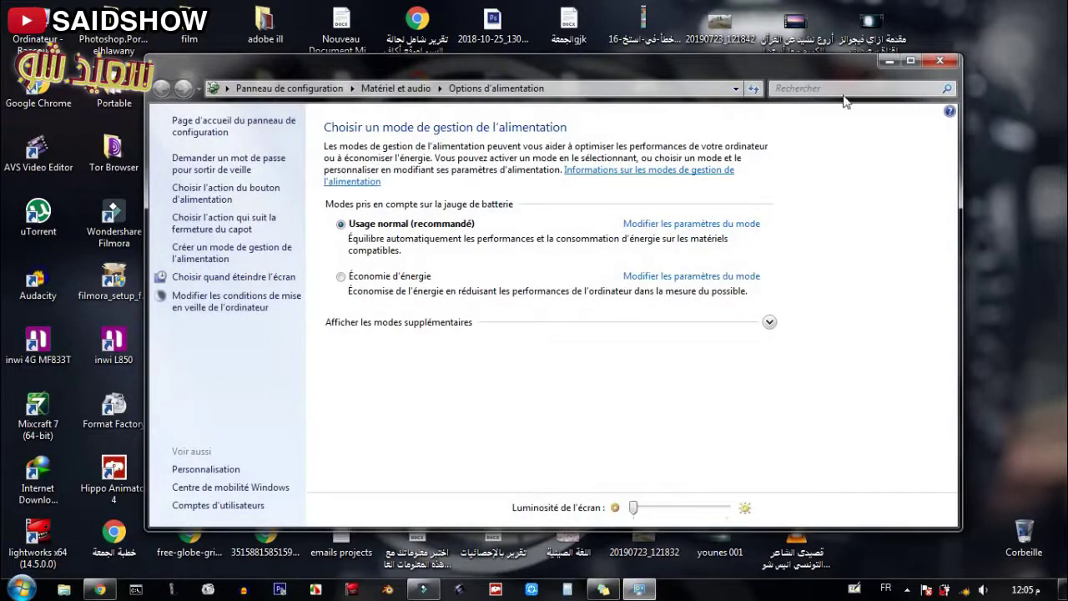
- Reposition the Power Options window, then raise the screen brightness to maximum and lower it back to minimum
left_click_drag(803, 77, 775, 74)
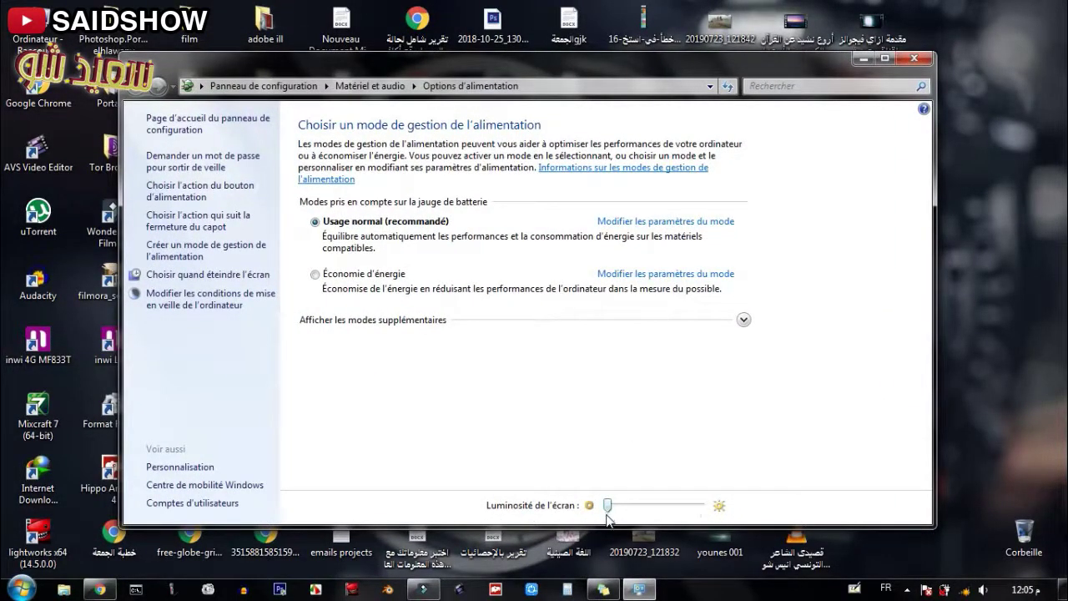
left_click_drag(678, 505, 699, 513)
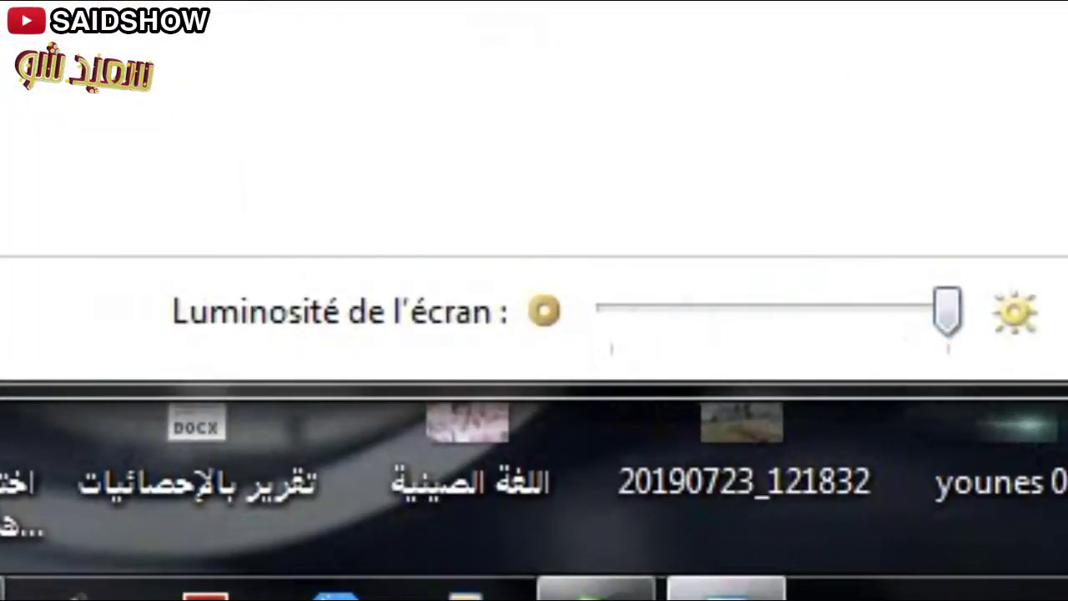
left_click_drag(943, 312, 940, 209)
mouse_move(946, 310)
left_mouse_down()
mouse_move(751, 258)
mouse_move(937, 298)
left_mouse_up()
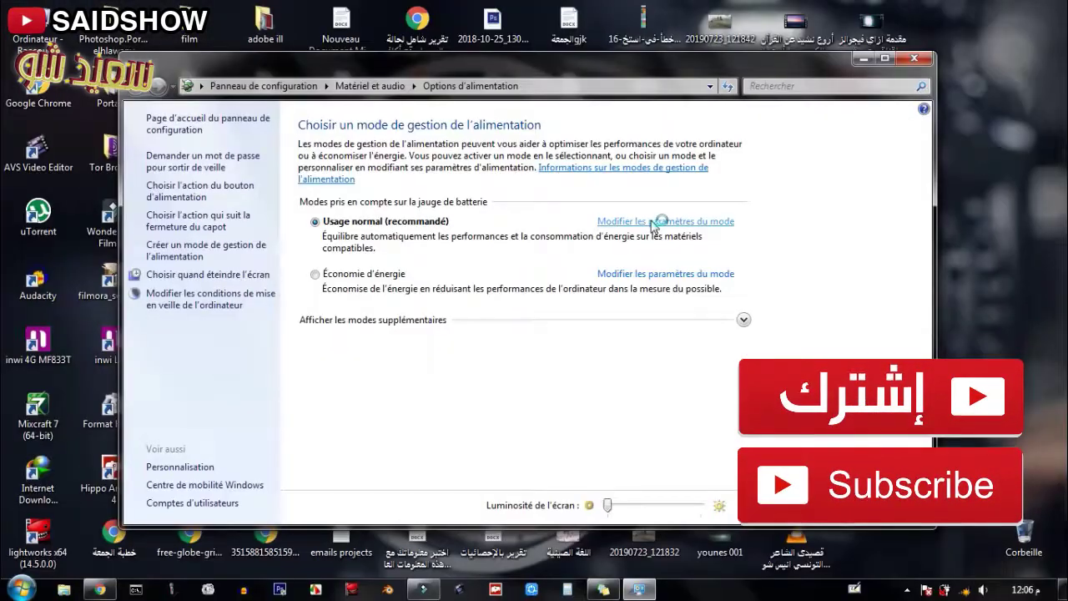
- Adjust the Usage normal plan's brightness for battery and mains power, save the changes, and close the Power Options window
left_click(655, 222)
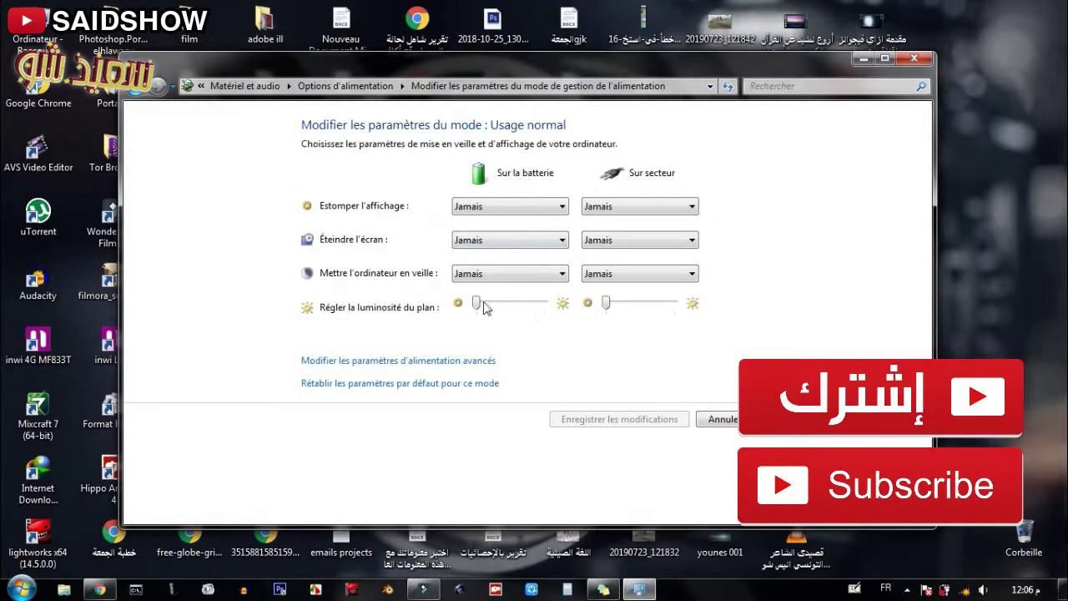
left_click_drag(478, 305, 662, 304)
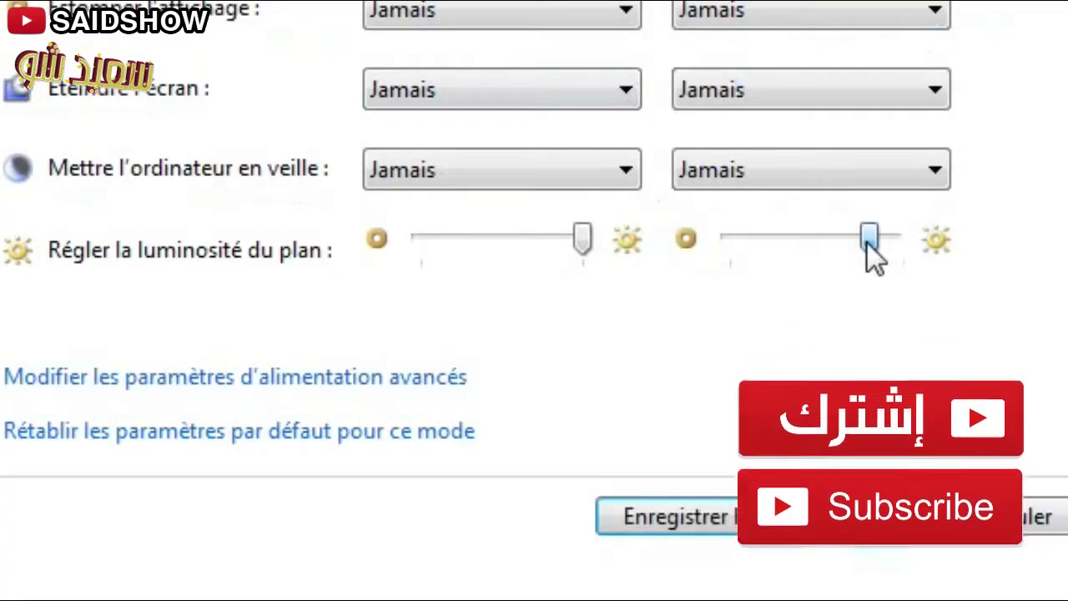
left_click(762, 517)
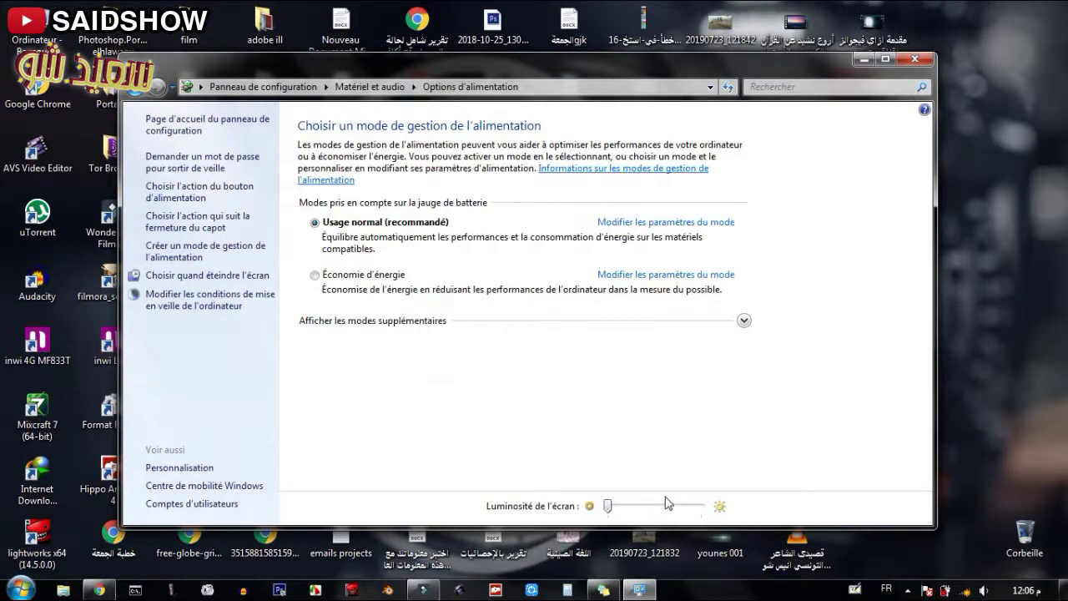
left_click(915, 59)
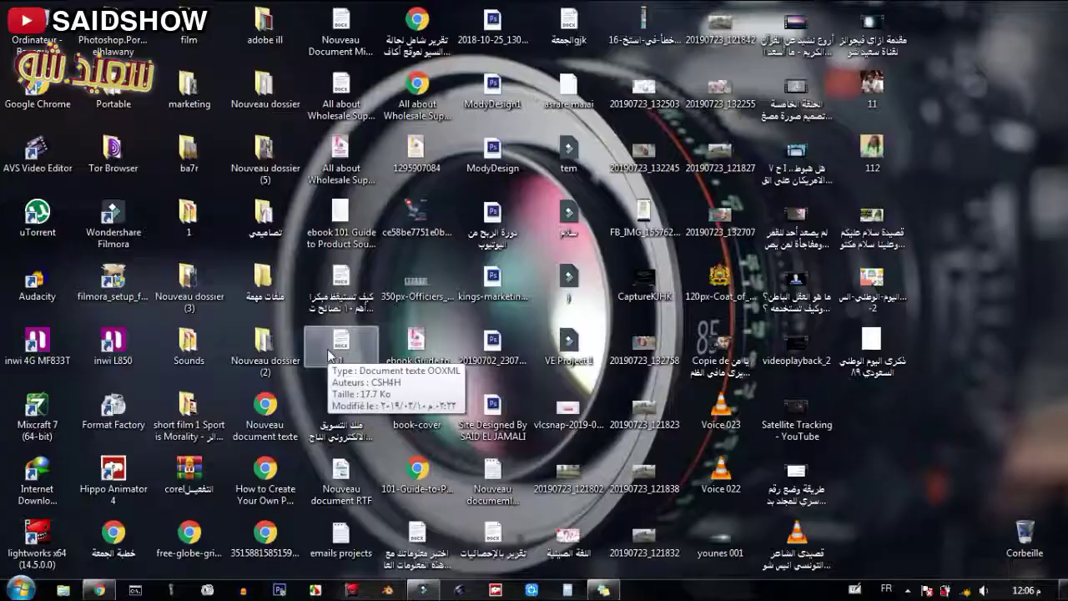
- Search the programs for dccw, create a desktop shortcut for it, and move the shortcut to an empty area of the desktop
key("super")
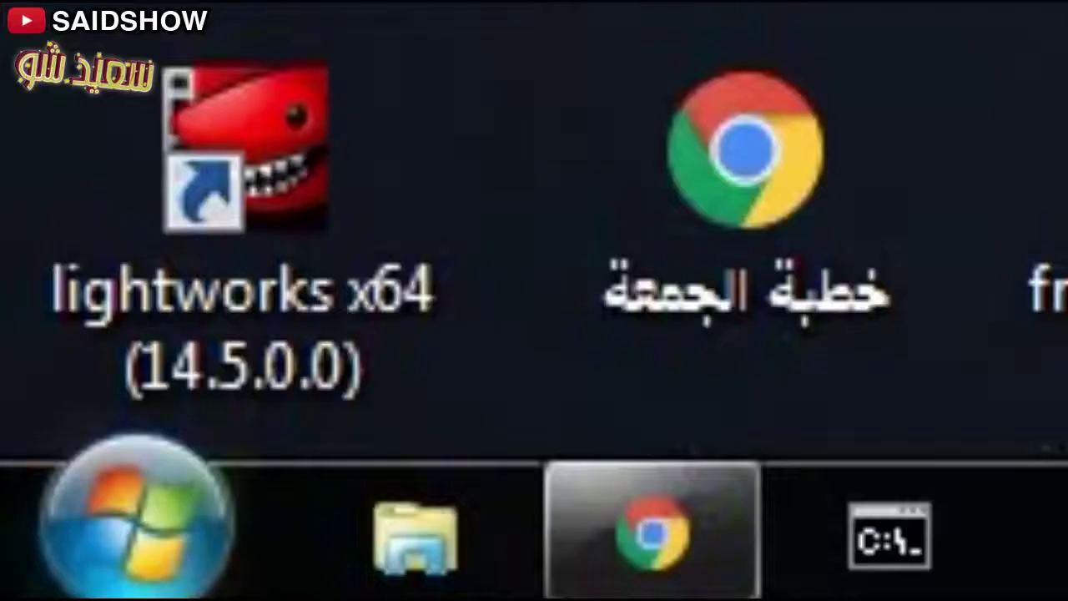
left_click(150, 572)
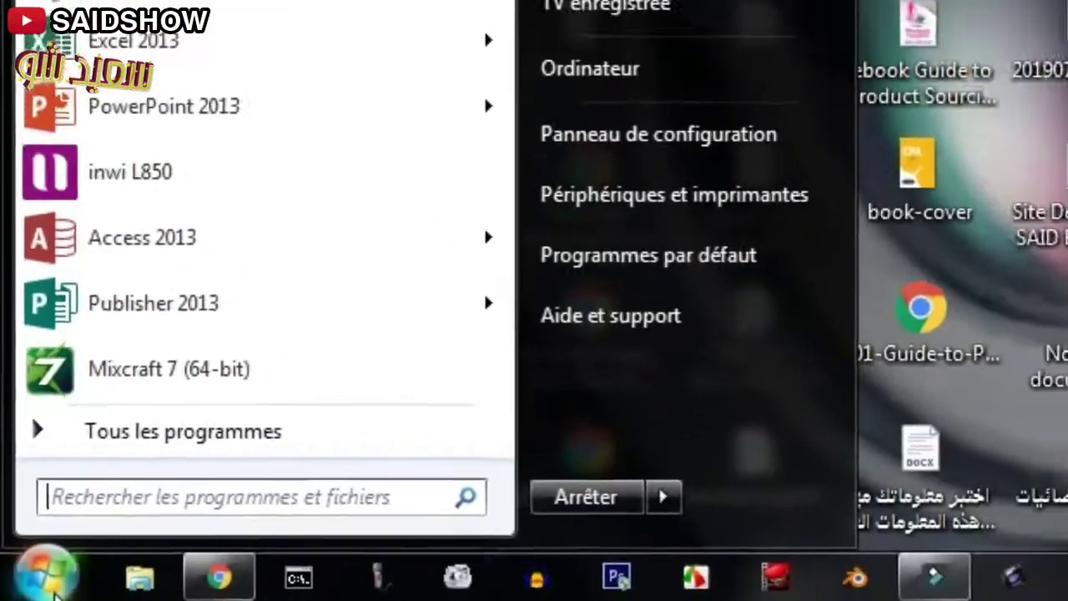
left_click(141, 526)
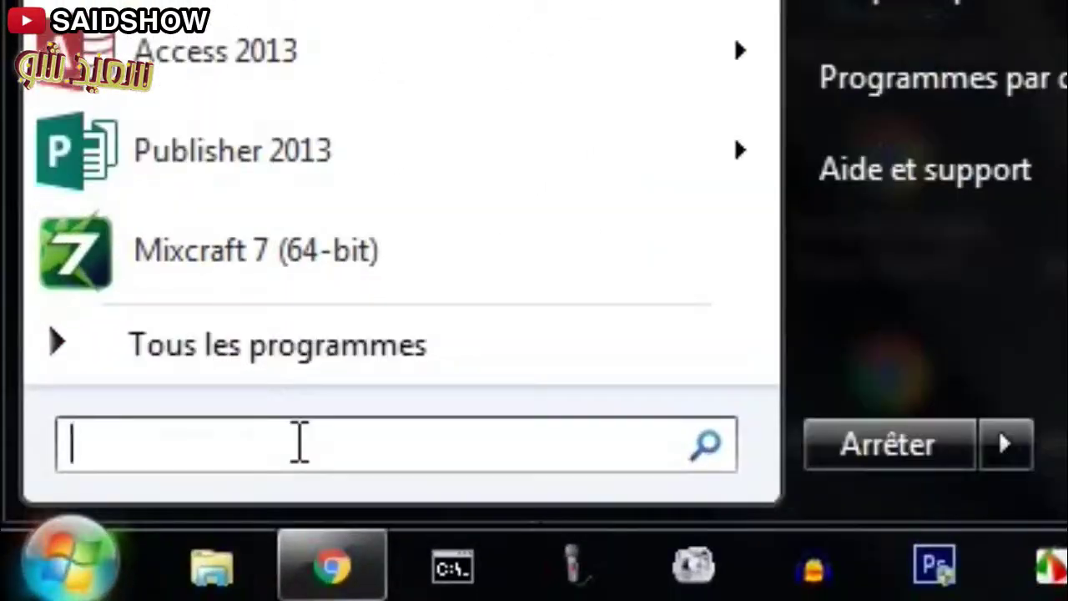
type("dccw")
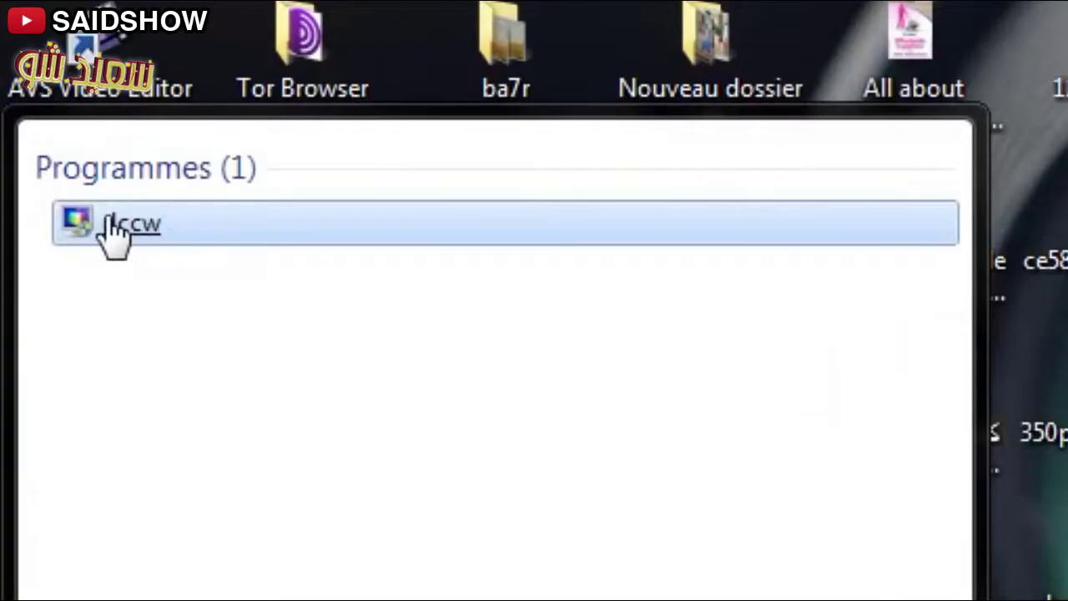
right_click(106, 221)
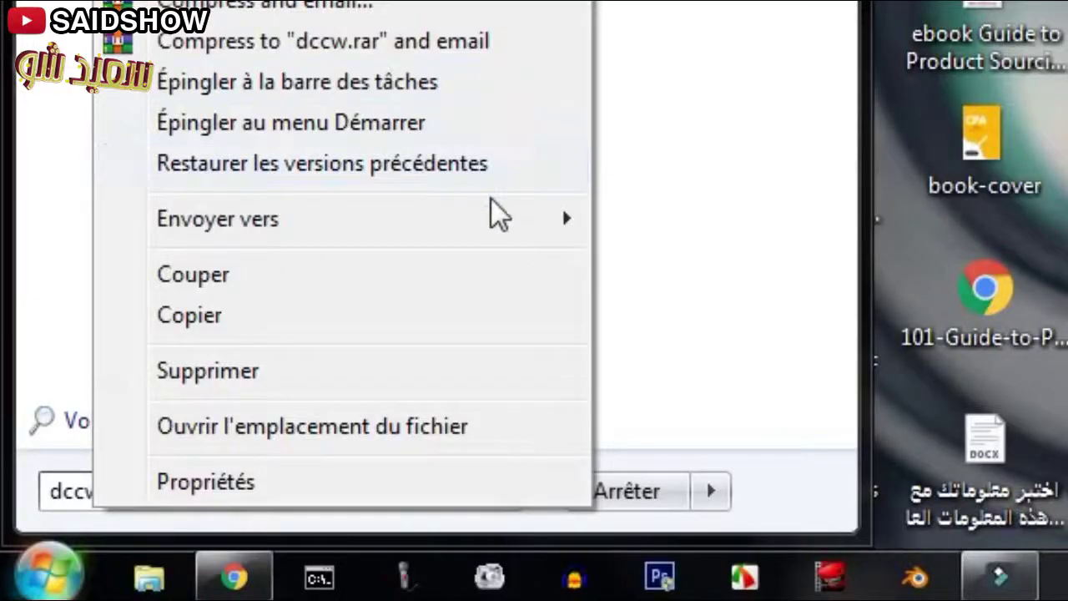
mouse_move(206, 440)
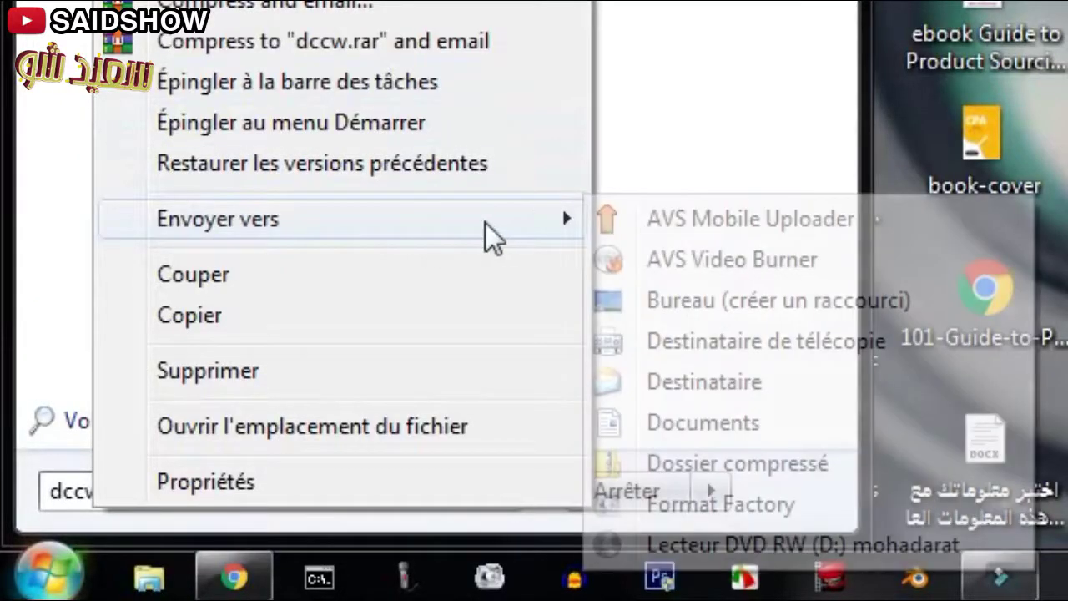
left_click(738, 296)
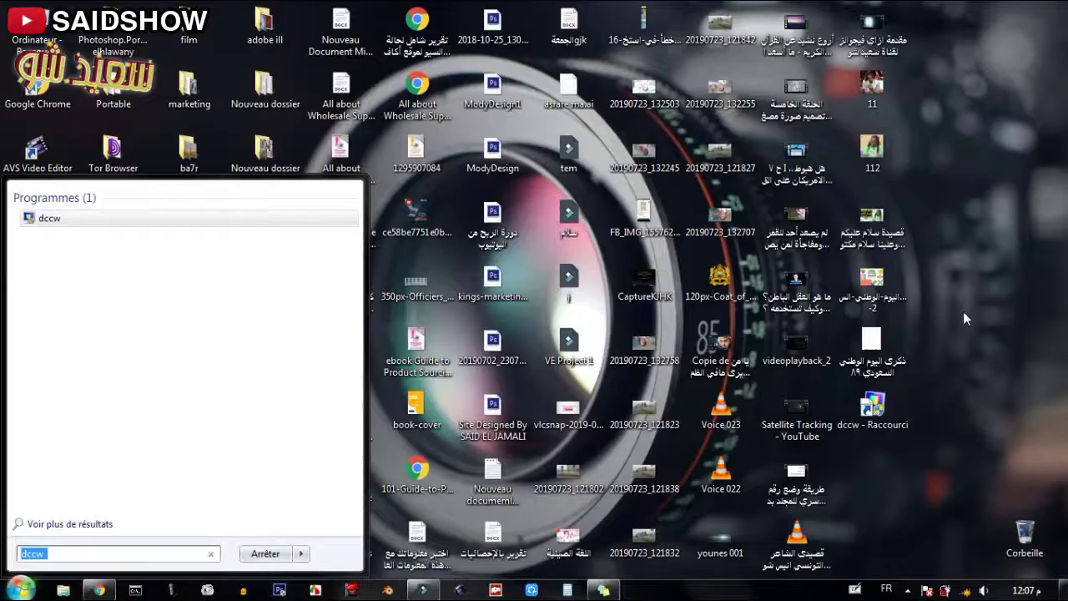
left_click(876, 398)
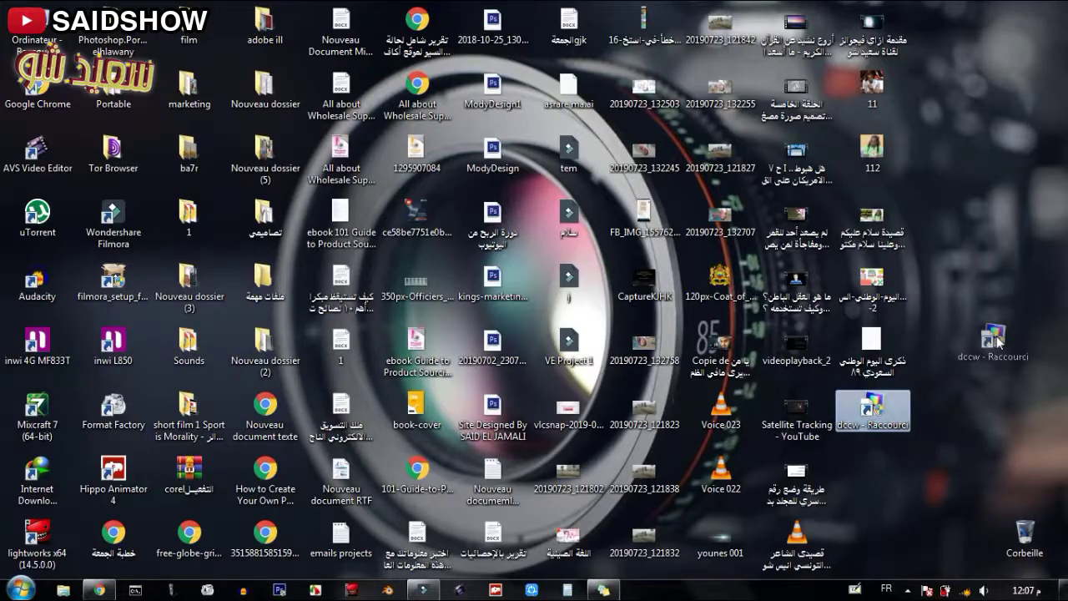
left_click_drag(876, 407, 951, 217)
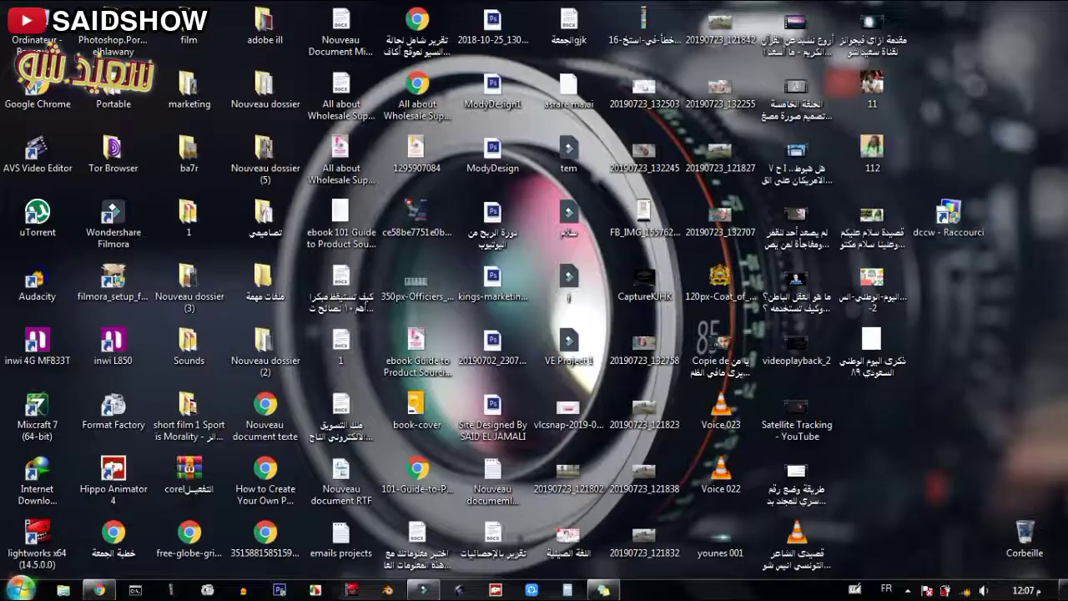
- Launch dccw from the program search to view the colour calibration wizard, and close it
key("super")
type("dccw")
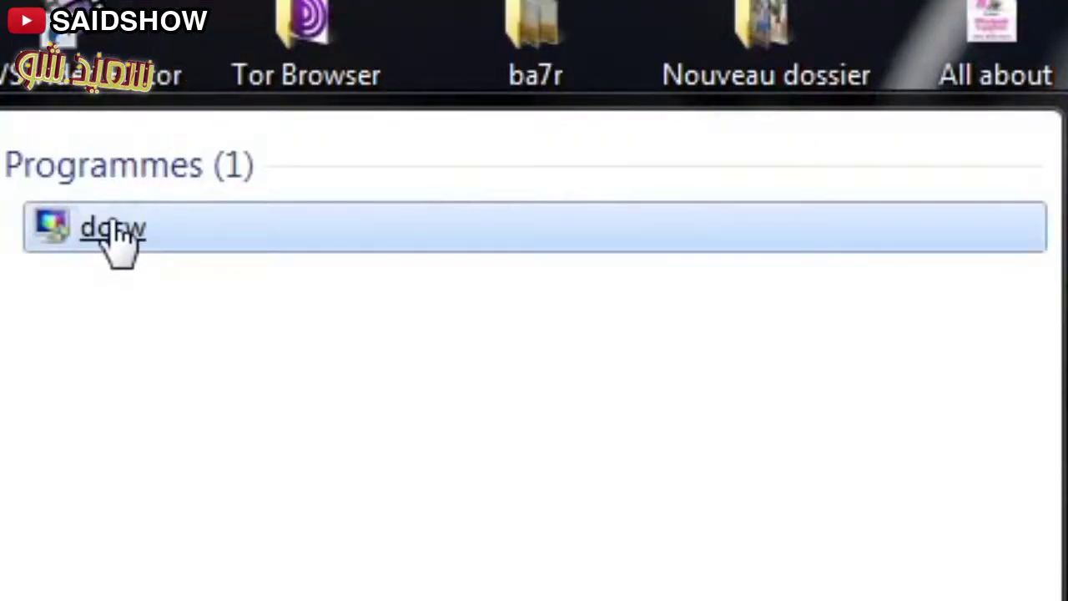
left_click(38, 221)
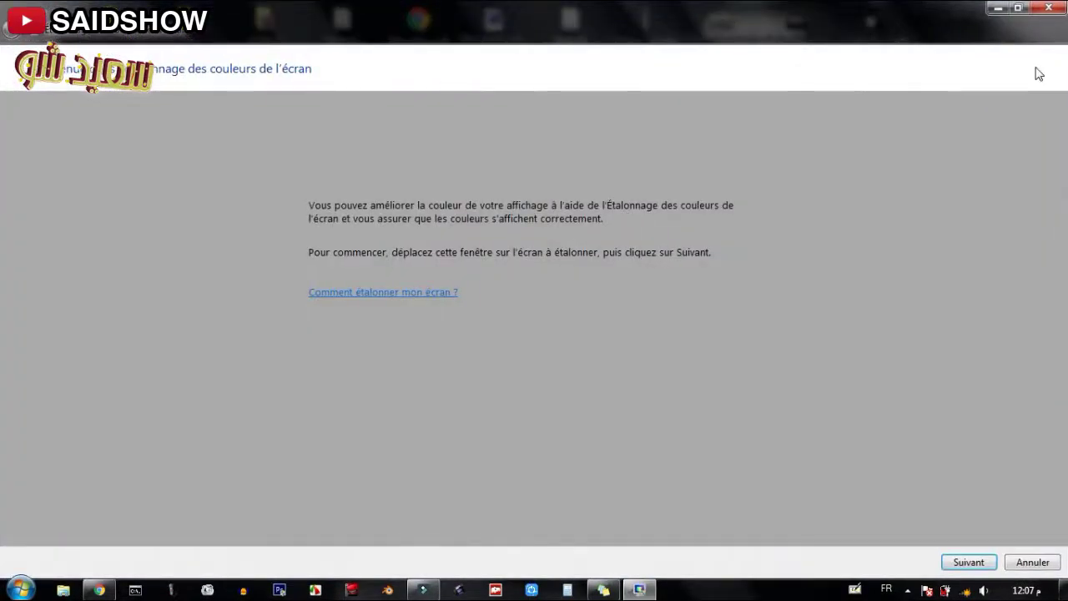
left_click(1038, 8)
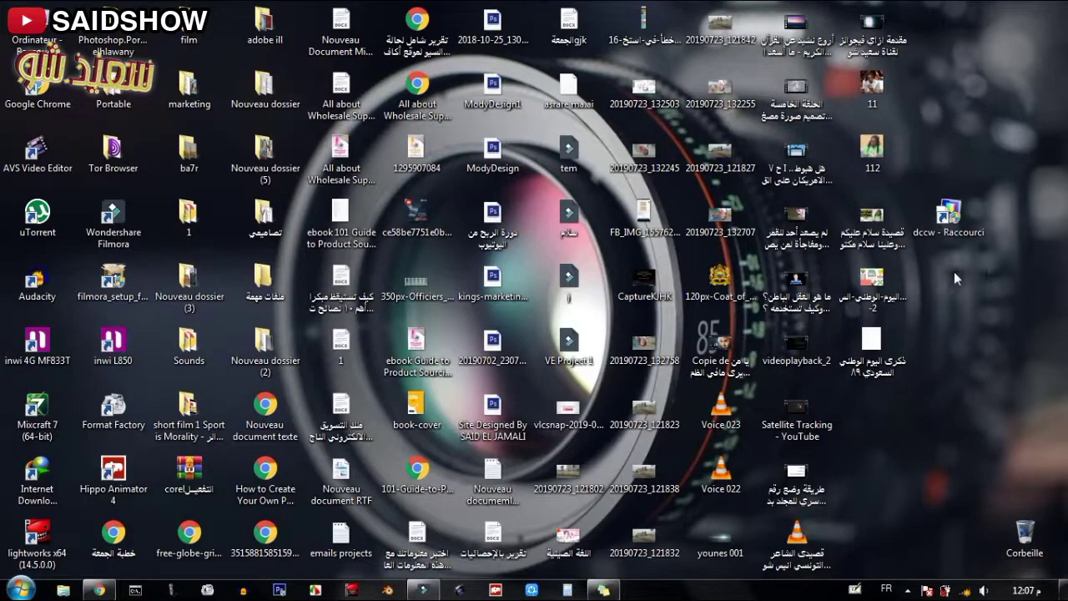
- Move the dccw shortcut beneath the last column of desktop icons, open the calibration wizard from it, and close the wizard
left_click_drag(945, 219, 865, 421)
double_click(868, 418)
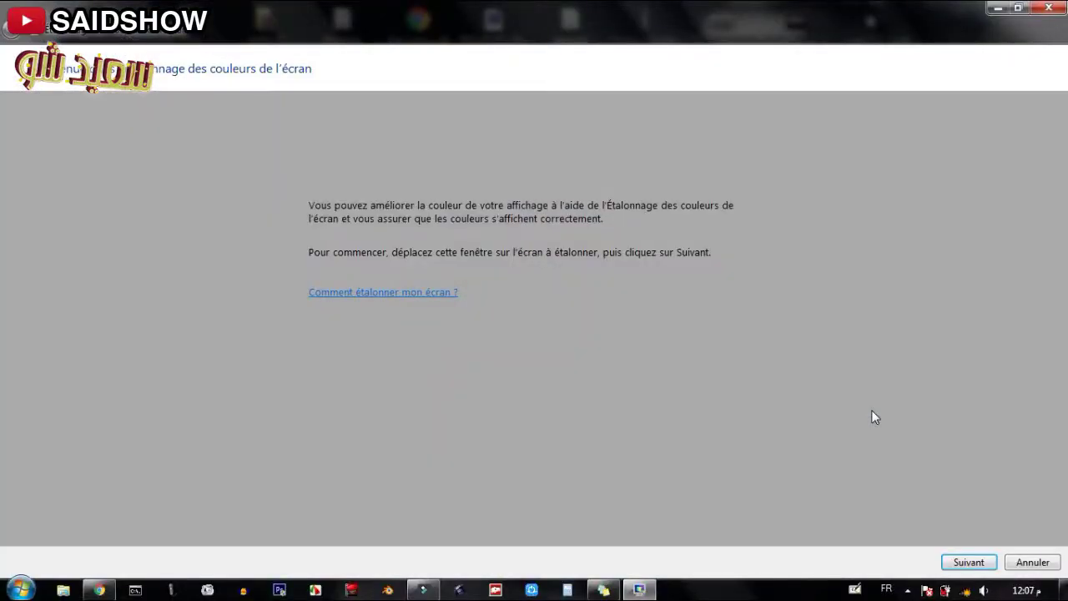
left_click(1049, 9)
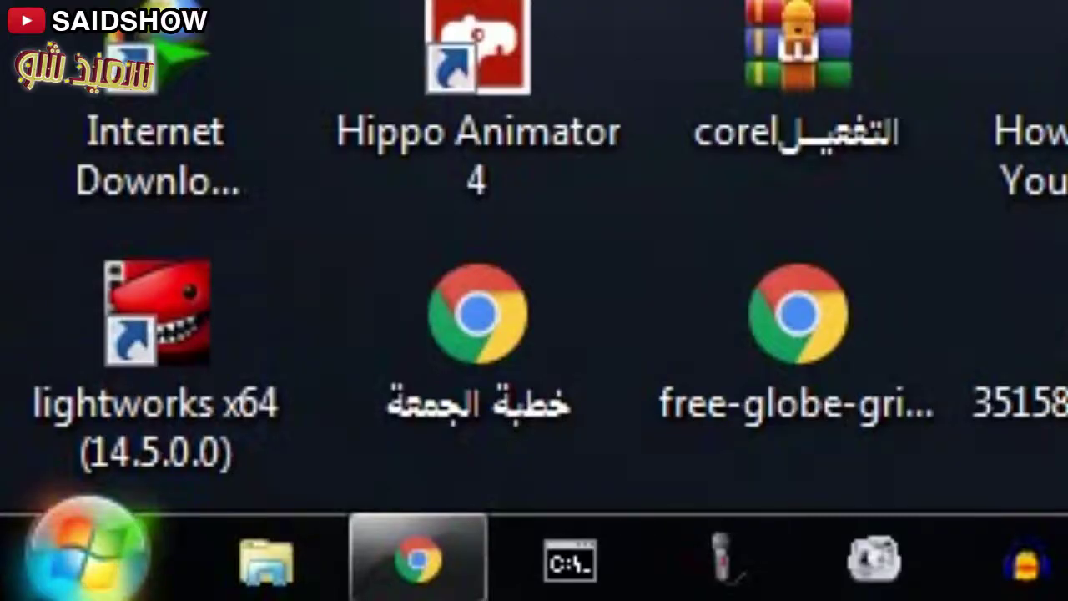
- Open the Affichage settings under Apparence et personnalisation in the Control Panel
left_click(20, 588)
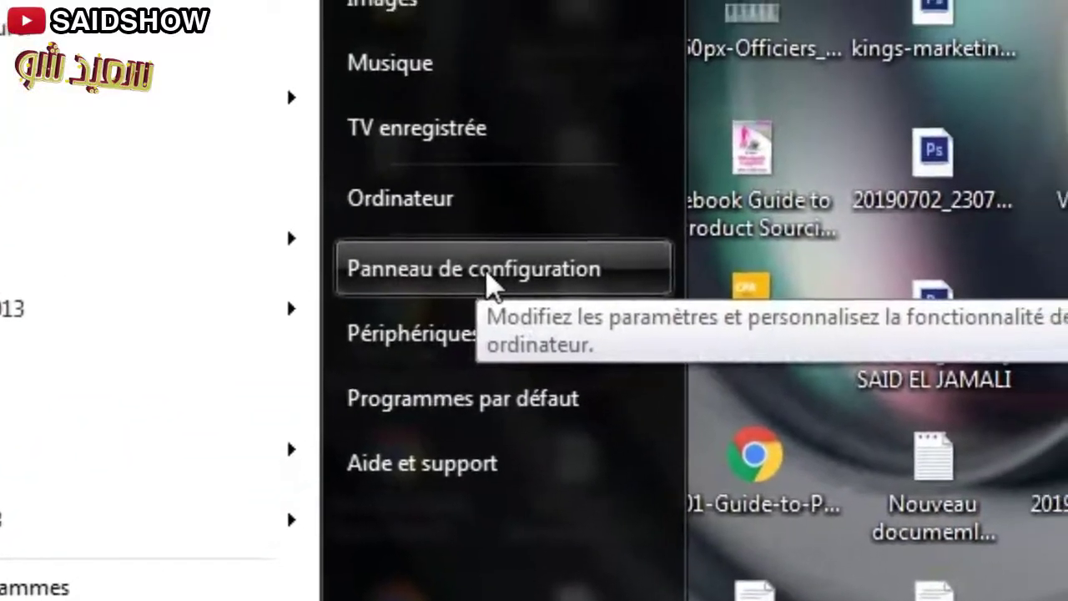
left_click(489, 272)
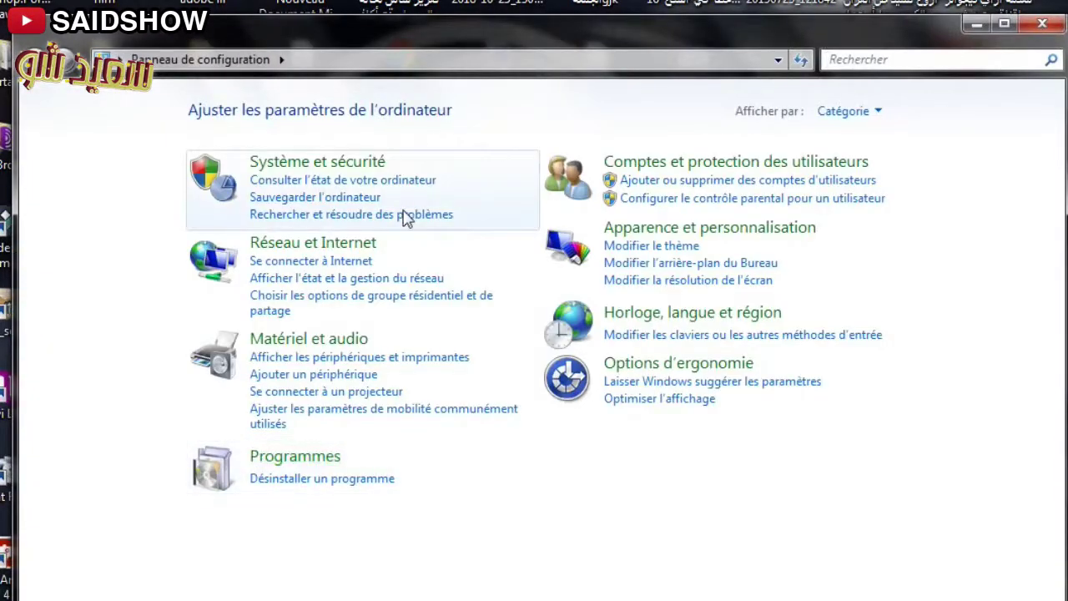
left_click(680, 245)
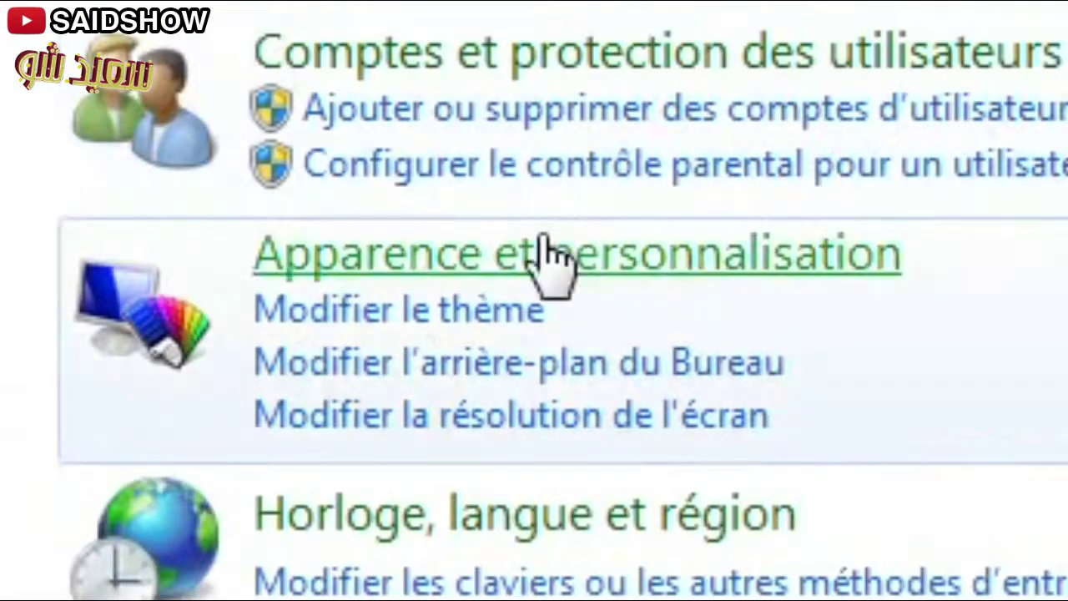
left_click(698, 226)
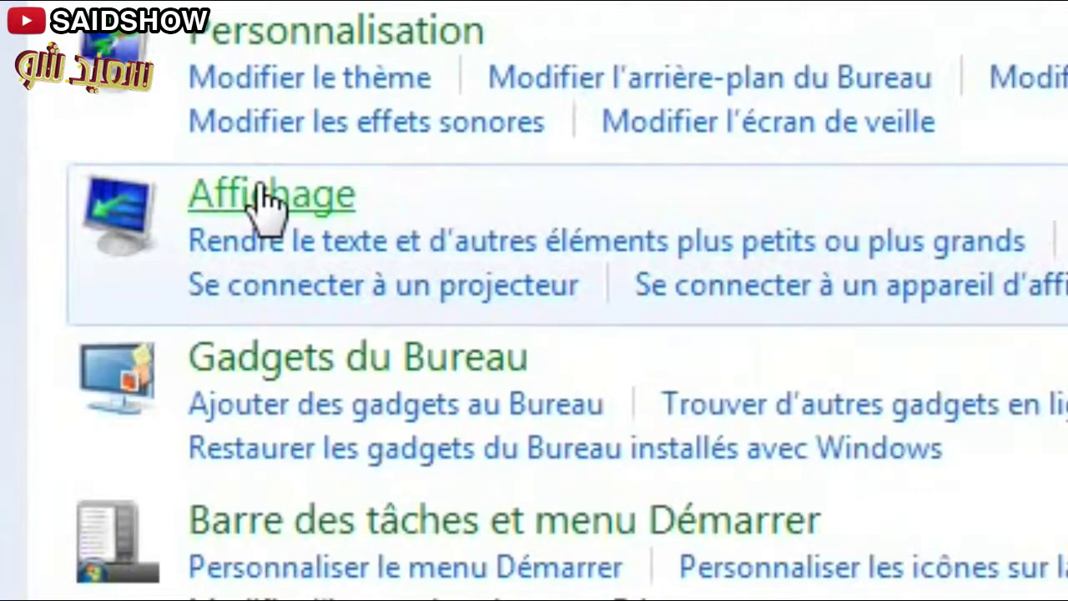
left_click(265, 200)
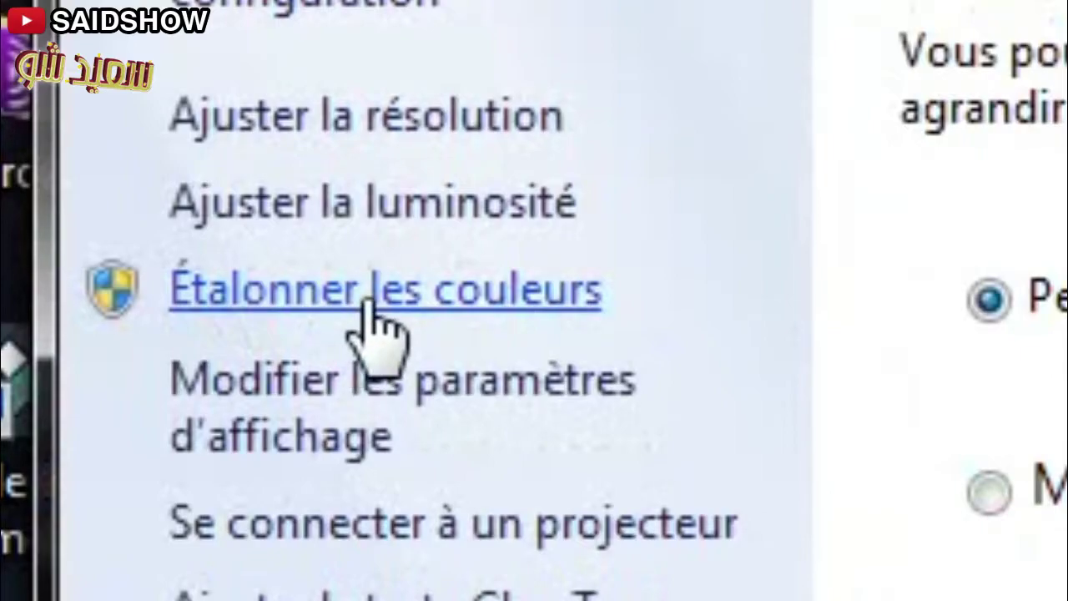
- Start colour calibration from the Affichage settings, then close the wizard and the Control Panel window
left_click(370, 300)
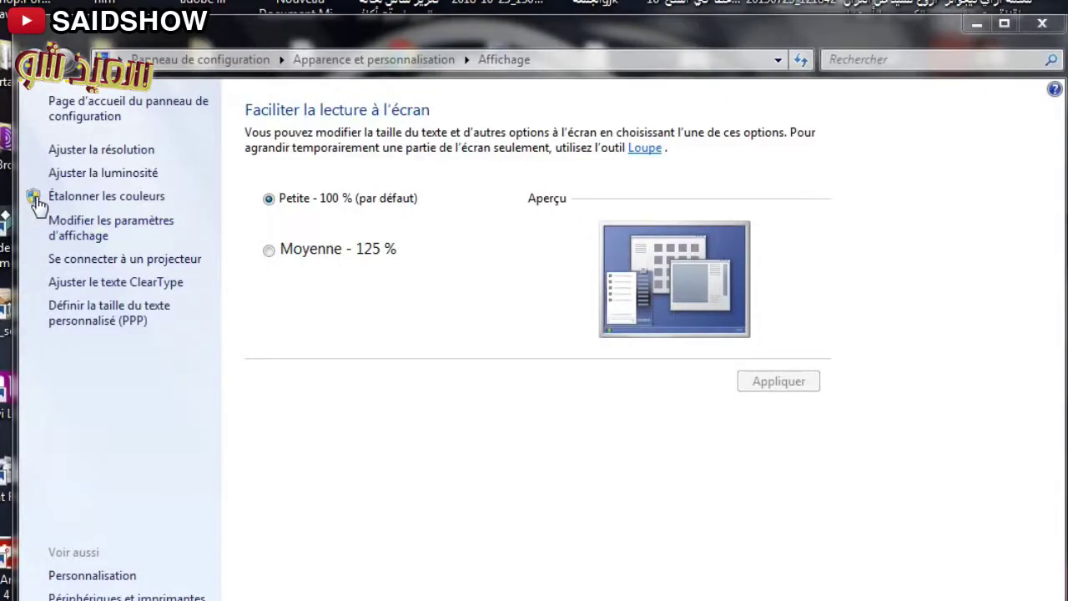
left_click(100, 201)
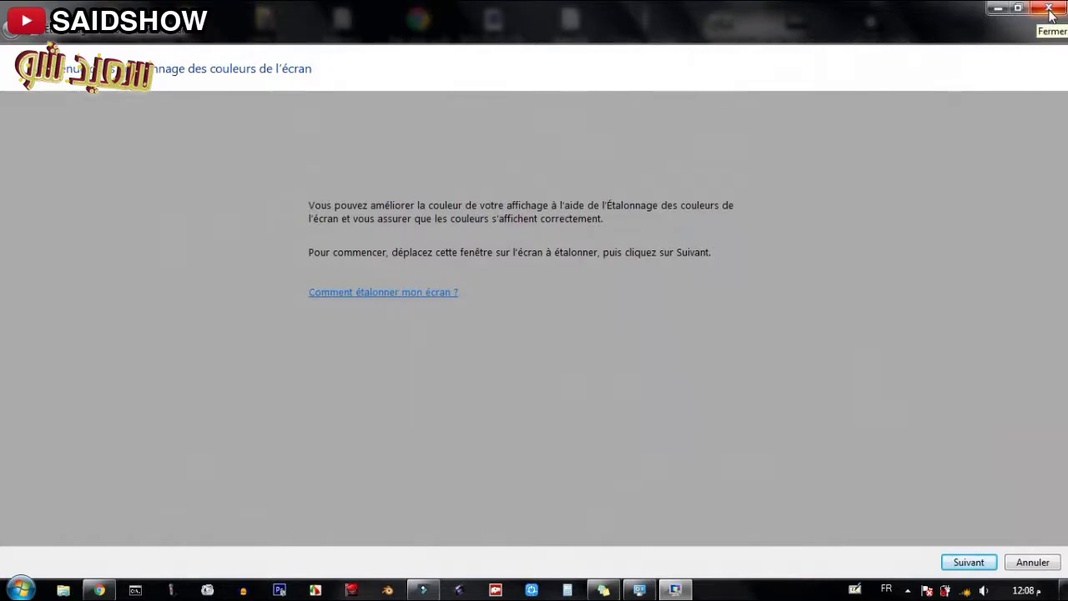
left_click(1049, 9)
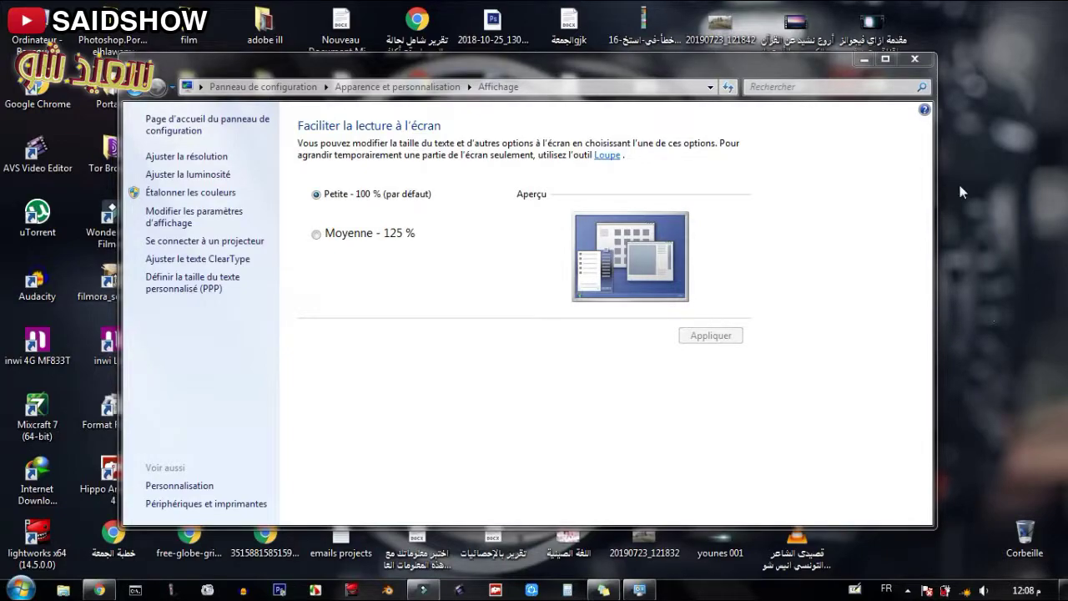
left_click(913, 59)
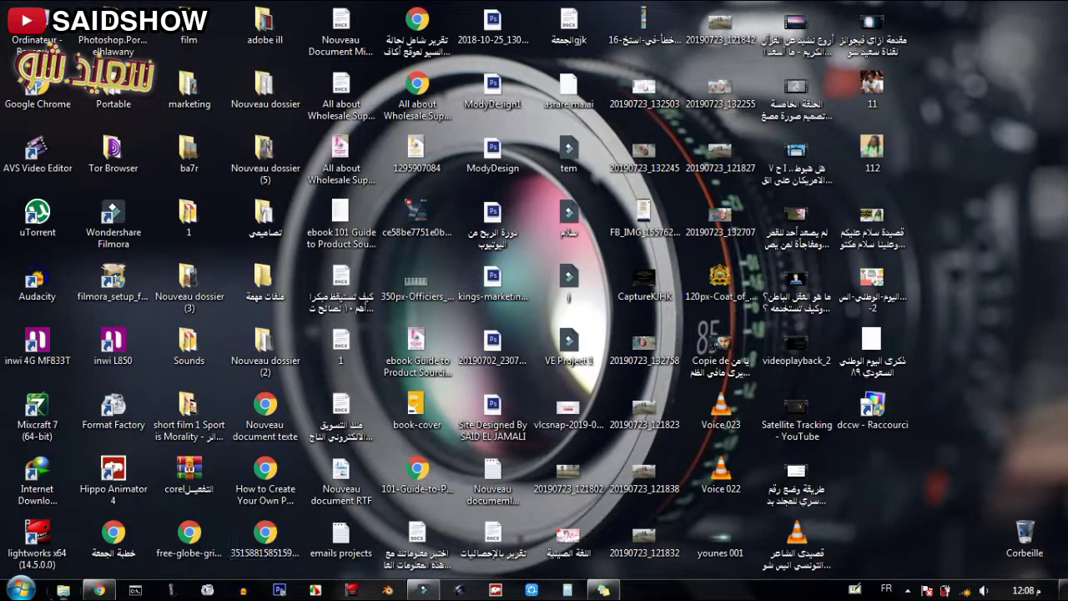
- Search the programs and files for run, and close the search results window
left_click(20, 588)
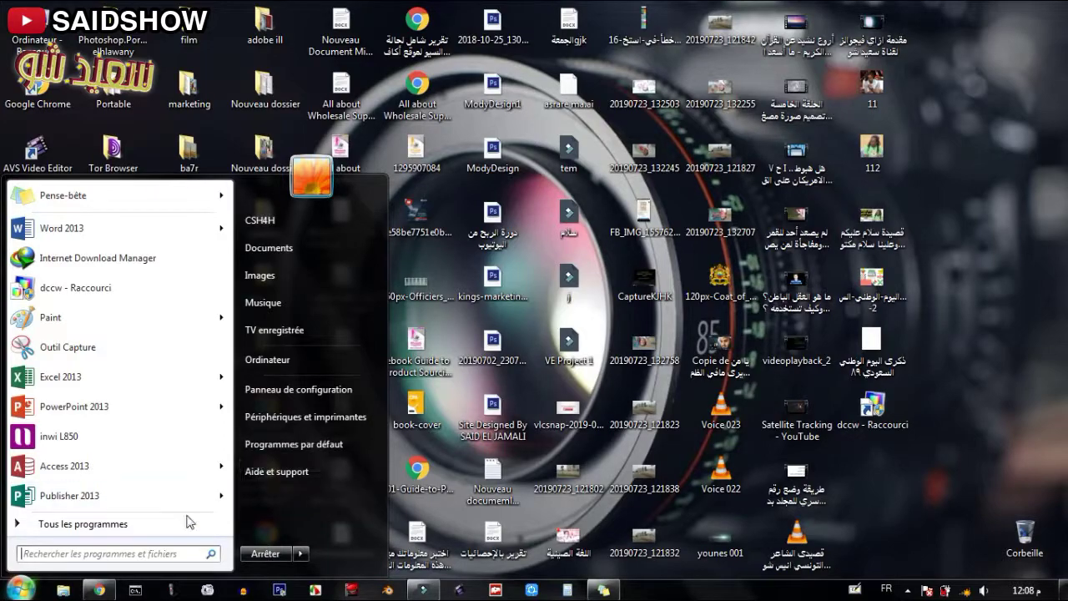
left_click(175, 553)
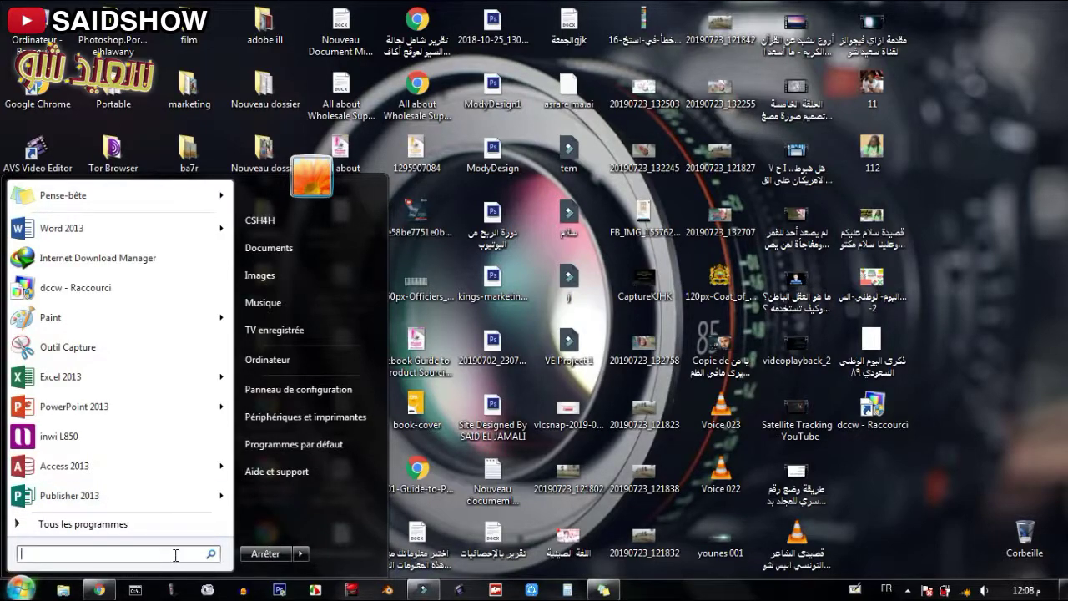
type("ri")
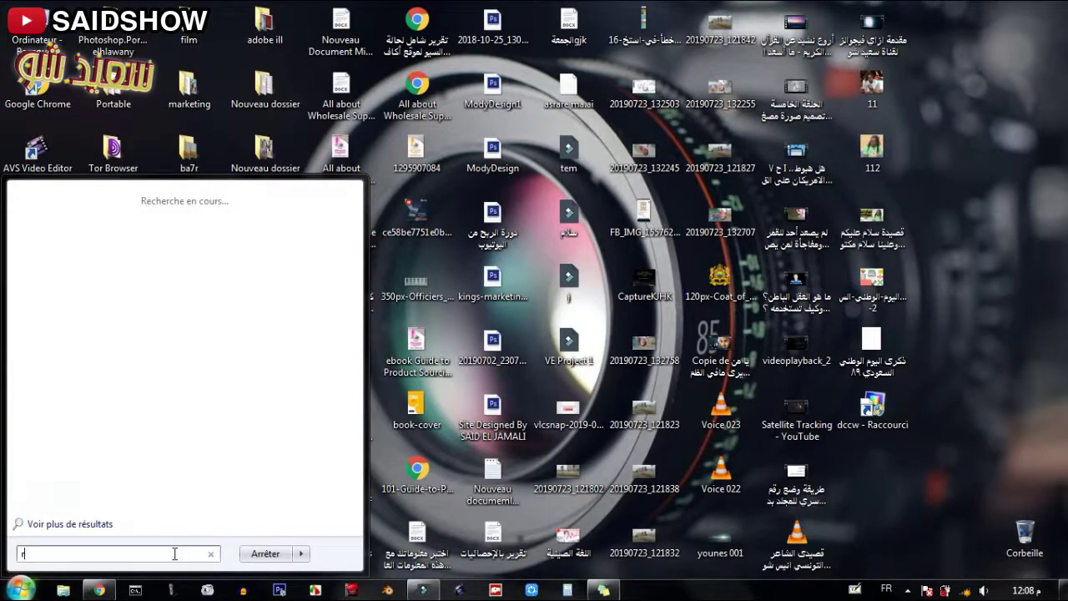
key("Return")
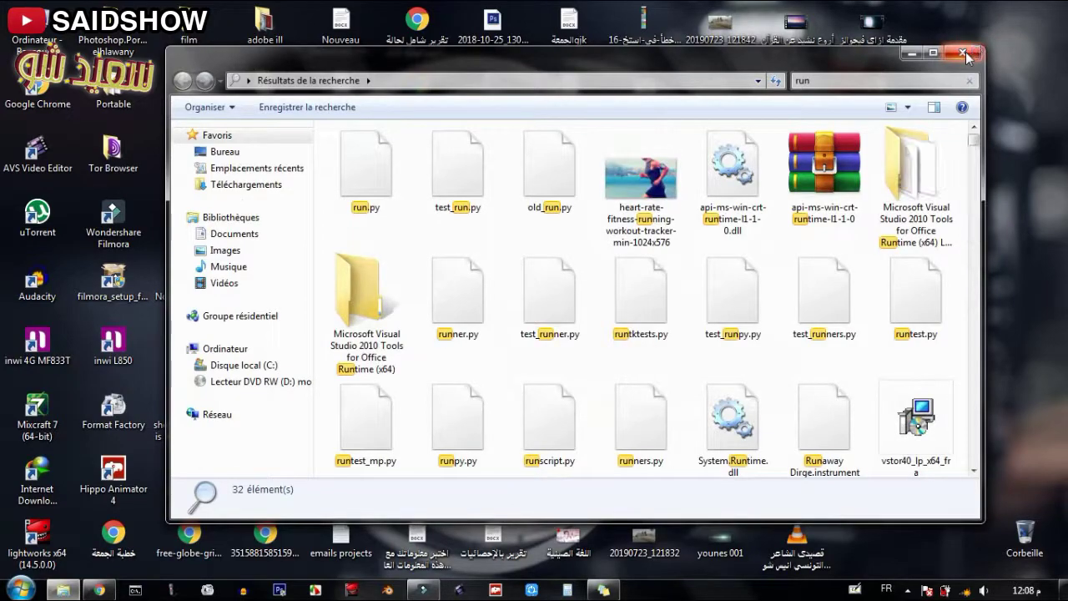
left_click(963, 54)
left_click(21, 587)
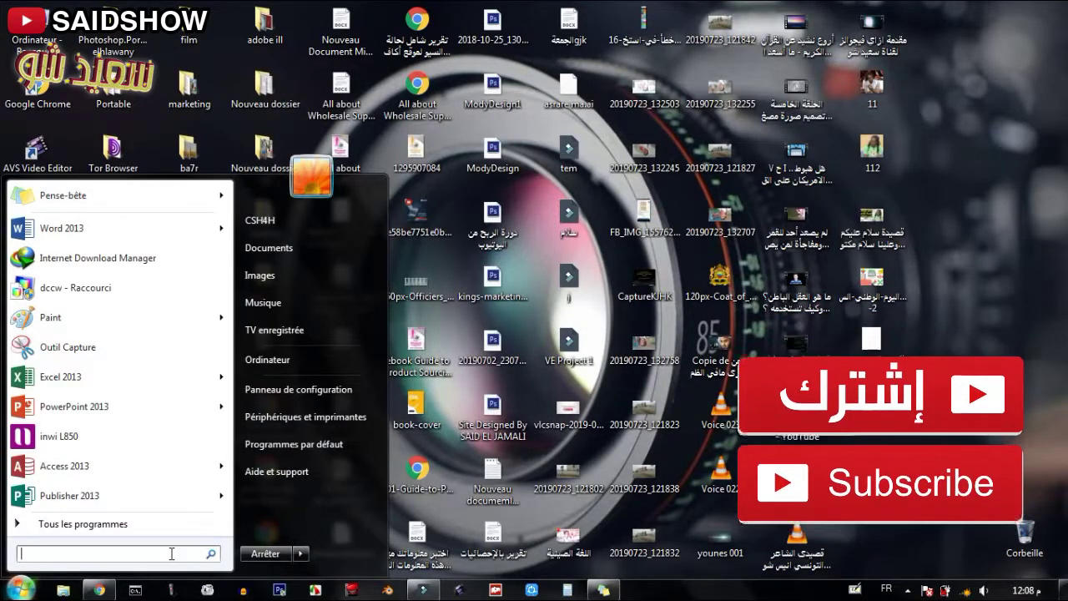
type("ru")
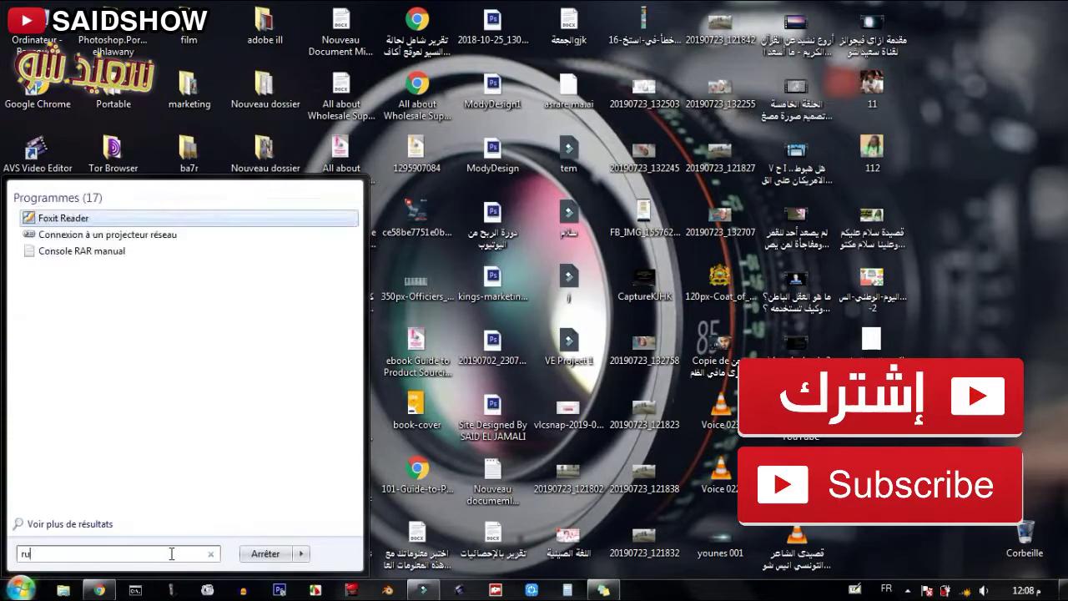
type("n")
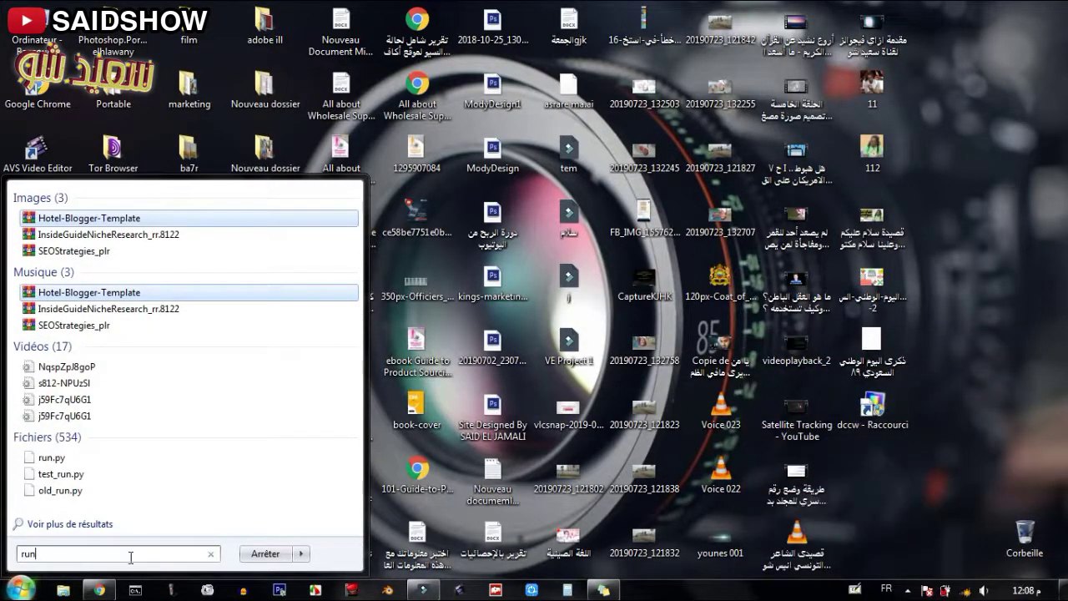
key("BackSpace")
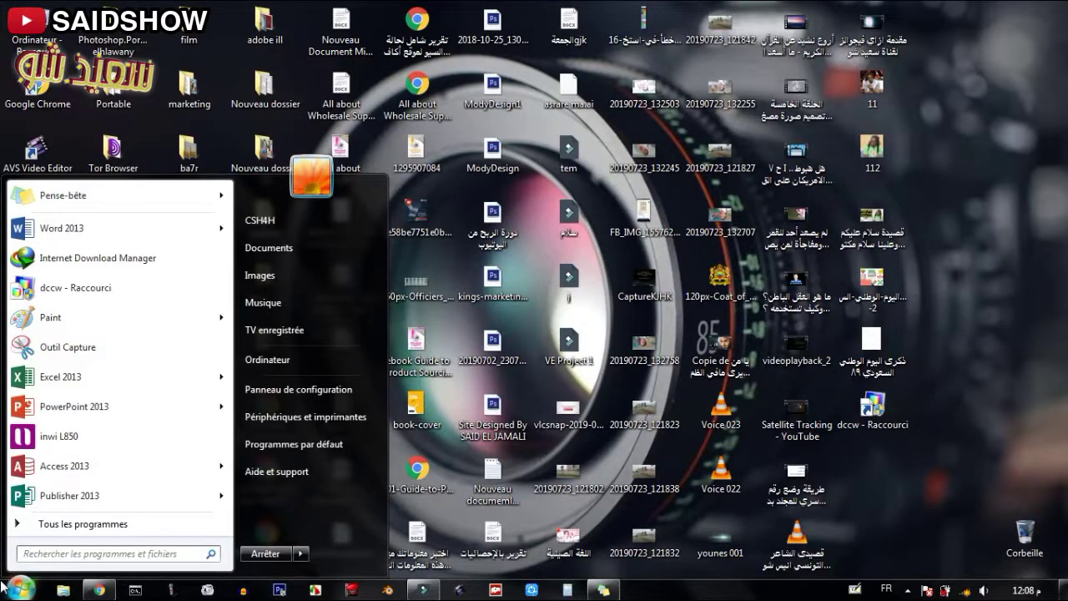
- Search the programs and files for dem, open the taskbar and Start menu properties from the results, and close the dialog
type("dem")
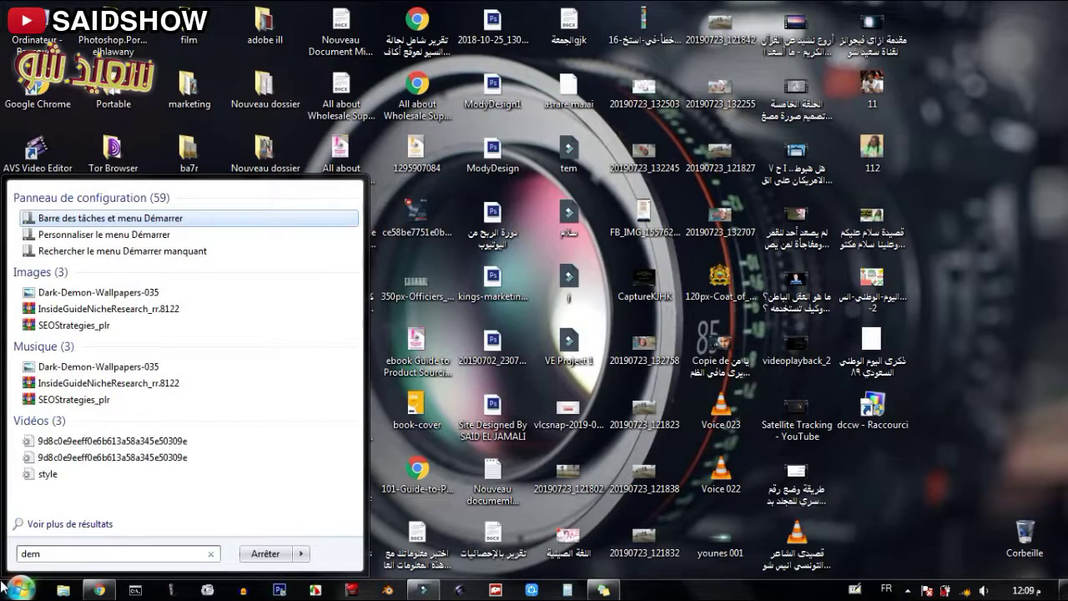
left_click(99, 222)
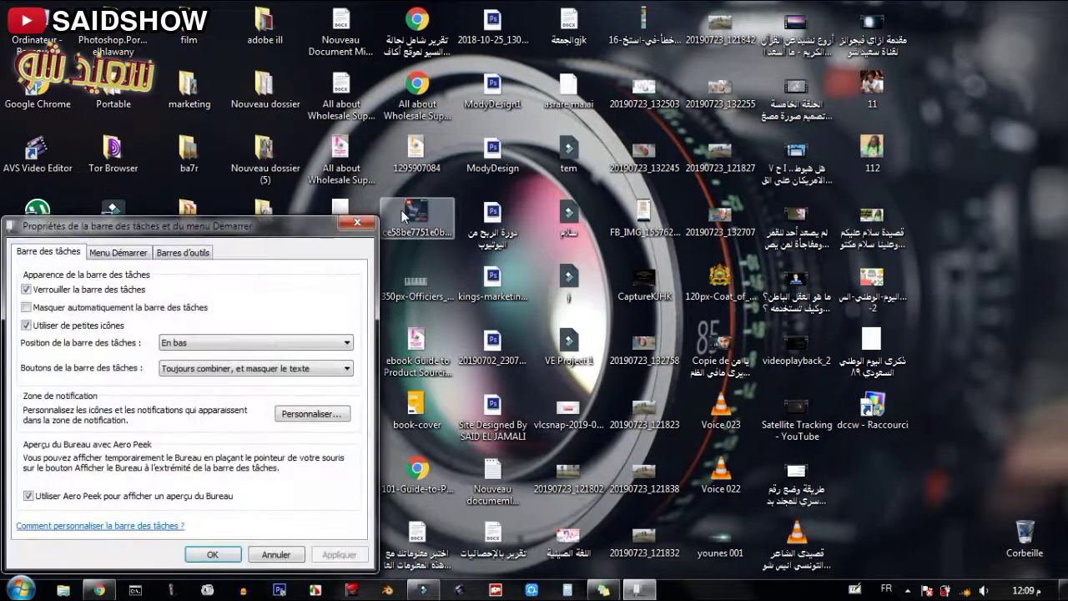
left_click(355, 227)
left_click(22, 588)
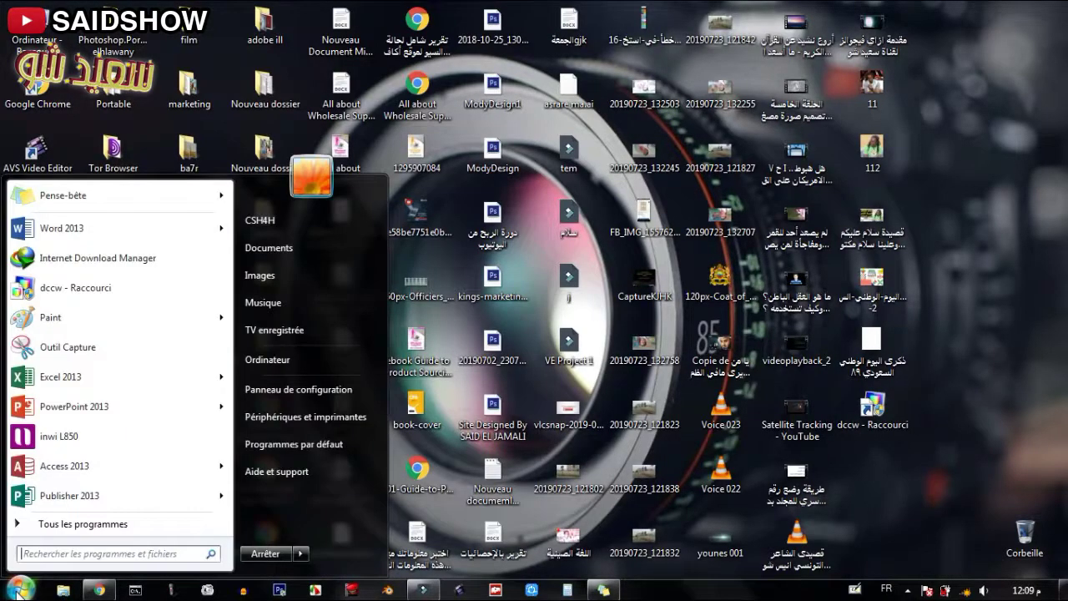
type("exi")
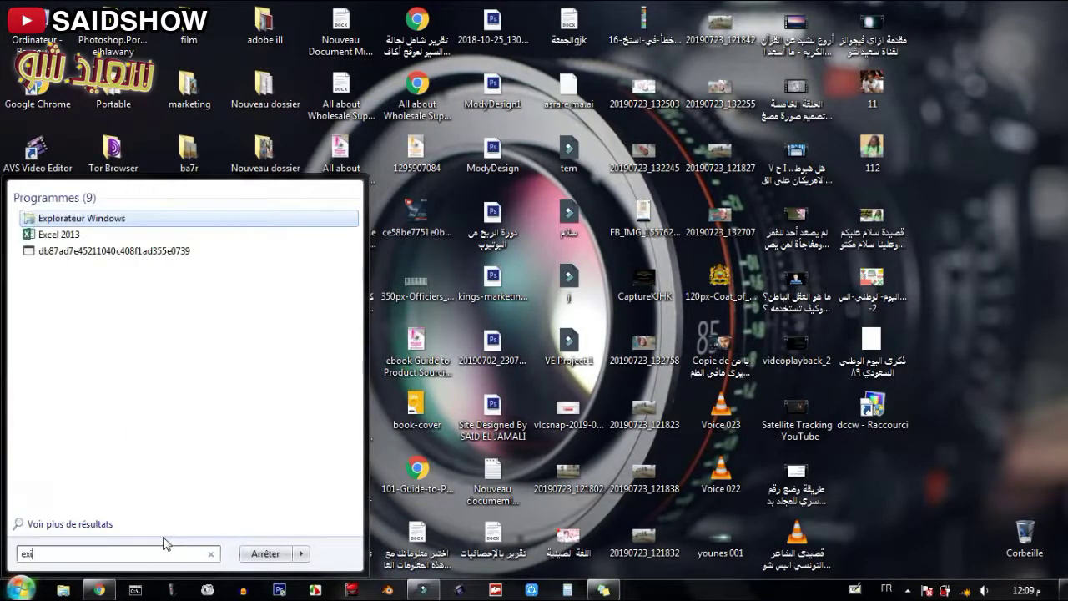
type("cu")
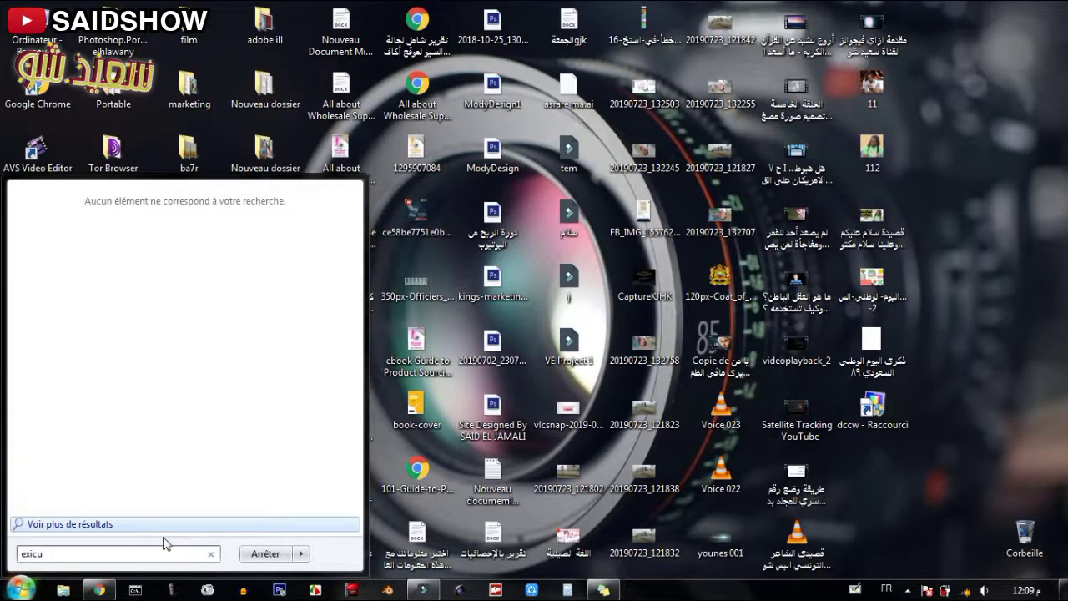
type("t")
key("BackSpace")
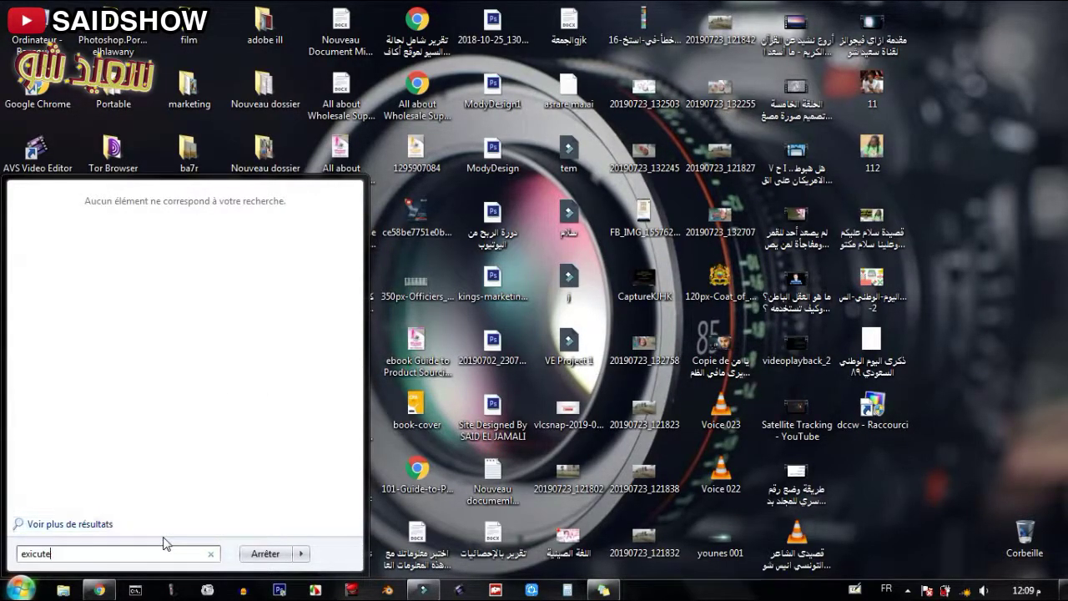
key("BackSpace")
key("BackSpace")
key("BackSpace")
key("BackSpace")
key("BackSpace")
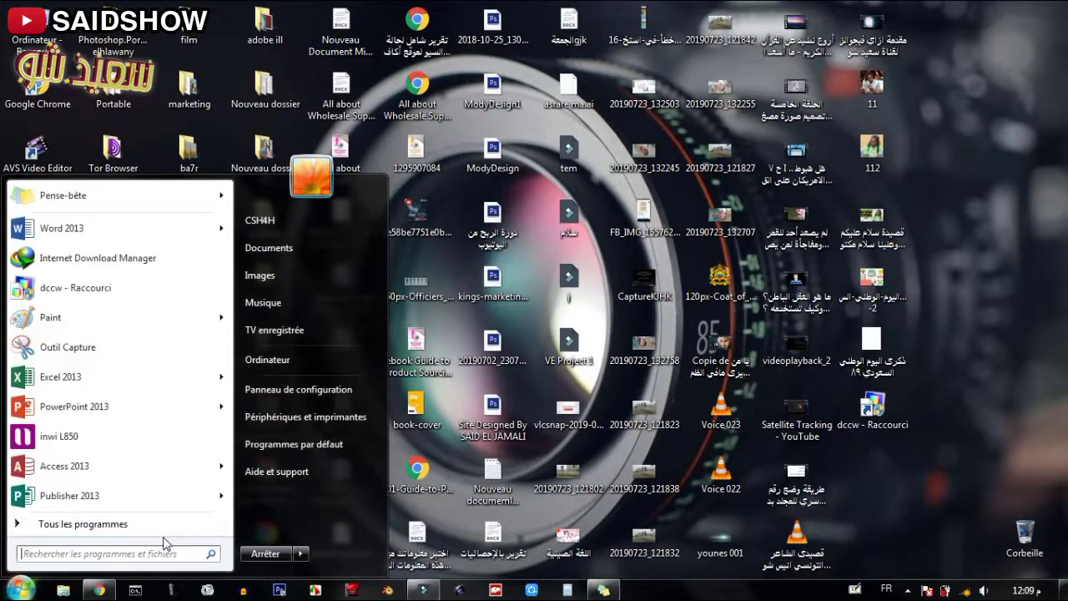
- Search the programs and files for executer and open the Exécuter program
type("exe")
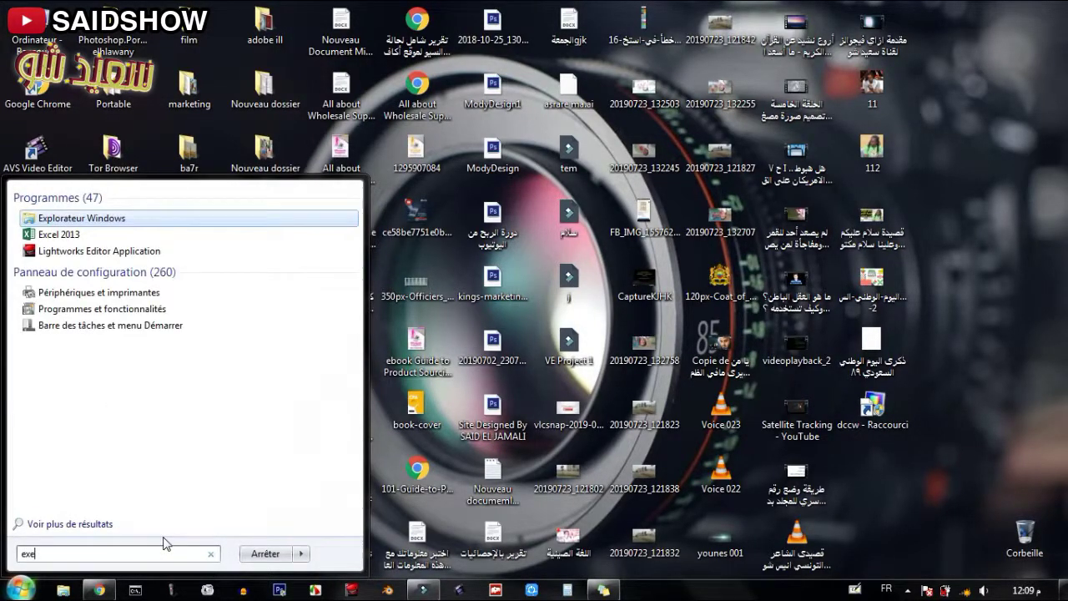
type("c")
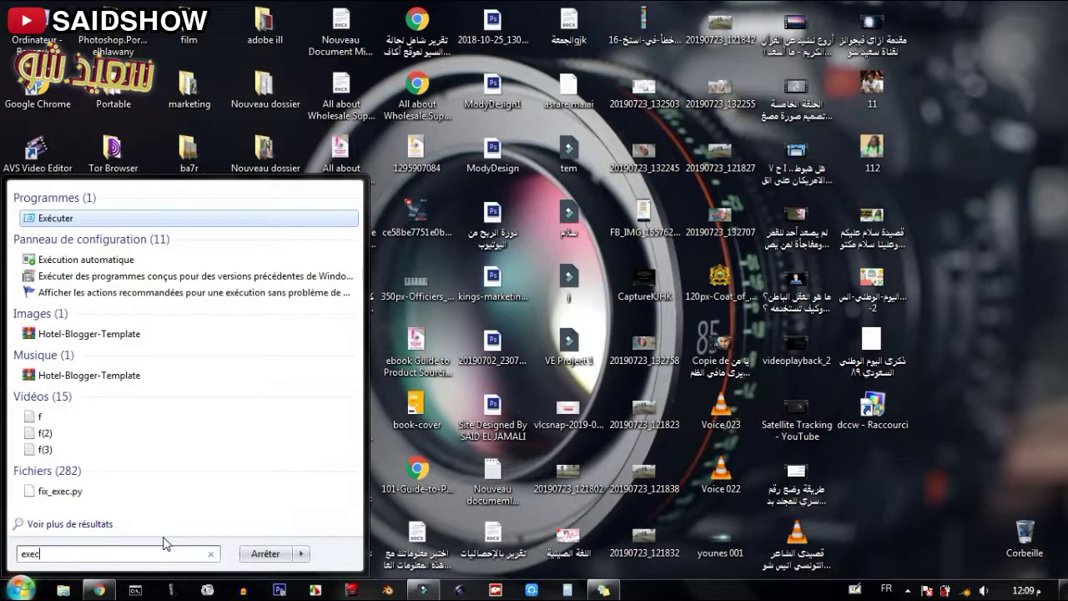
key("BackSpace")
key("BackSpace")
key("BackSpace")
type("executer")
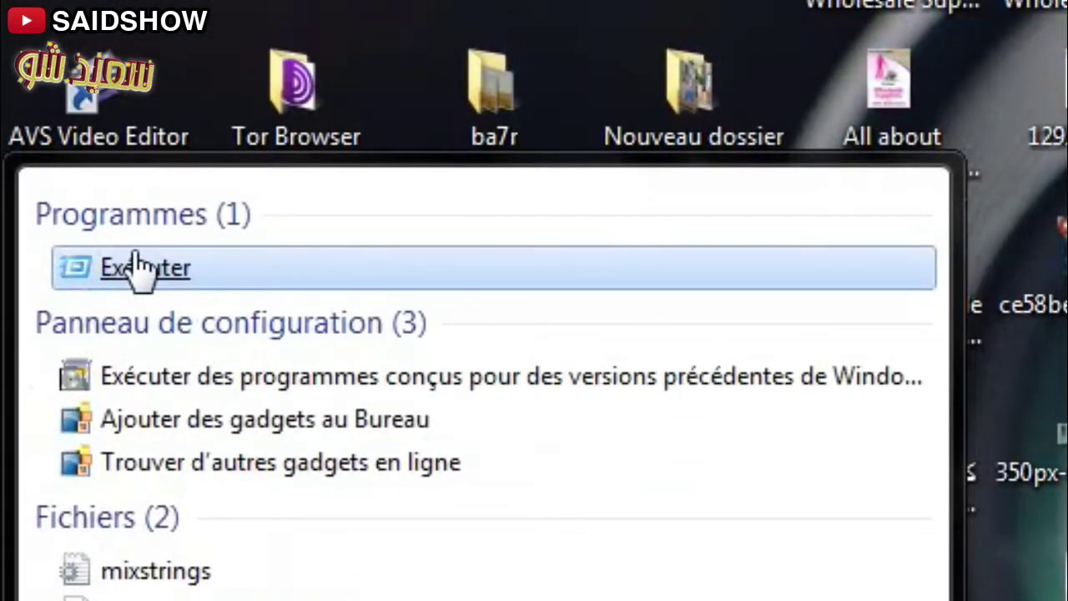
left_click(133, 266)
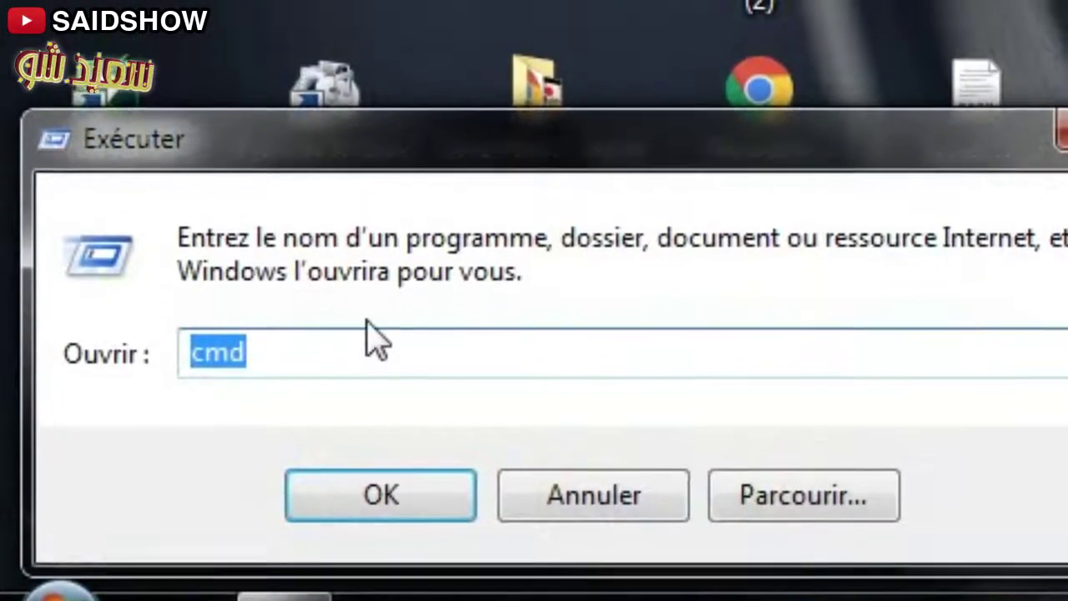
- Run dccw from the Exécuter dialog to launch the display colour calibration wizard, then close the wizard
key("BackSpace")
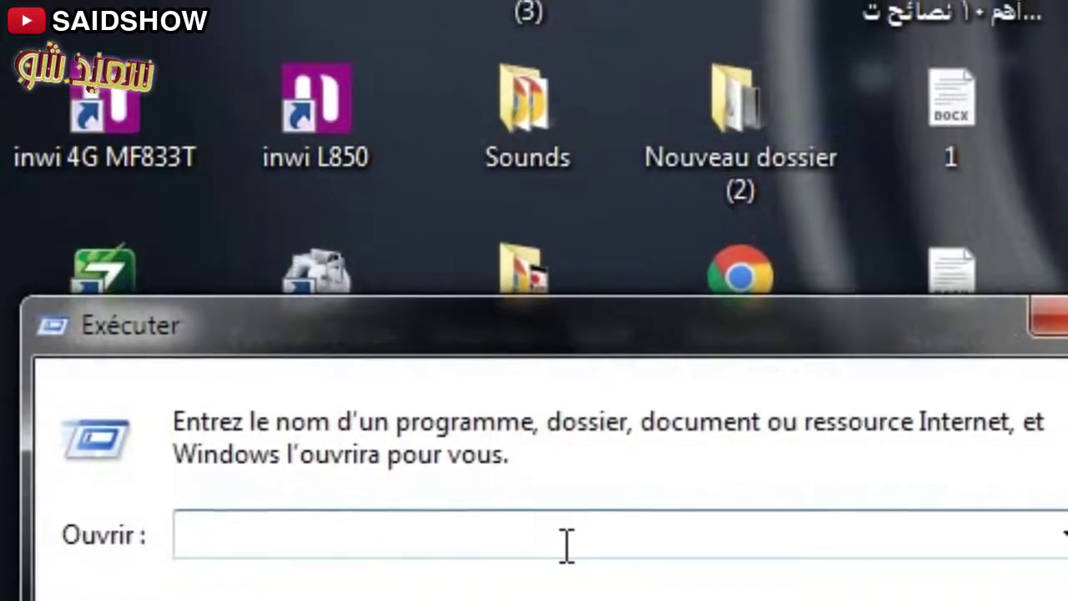
type("d")
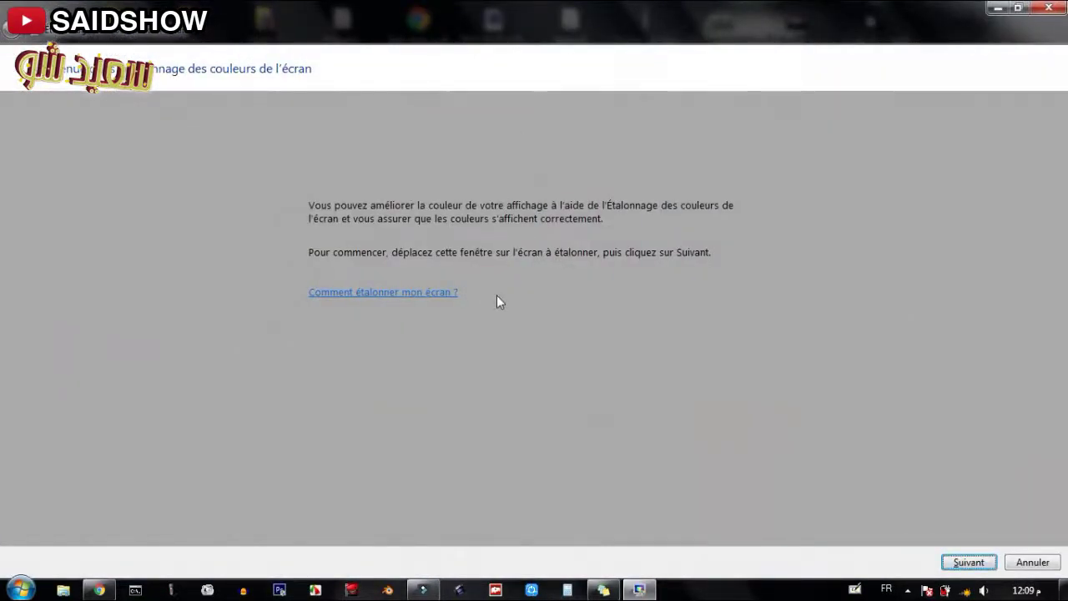
left_click(1048, 7)
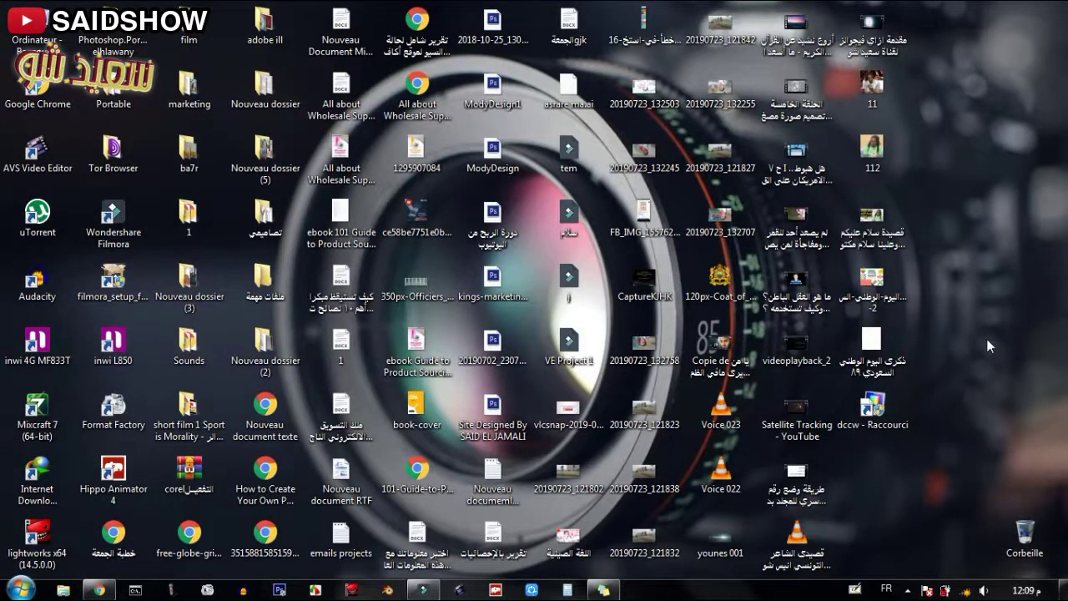
- Open the calibration wizard from the dccw desktop shortcut and advance to the gamma adjustment page
left_click(872, 409)
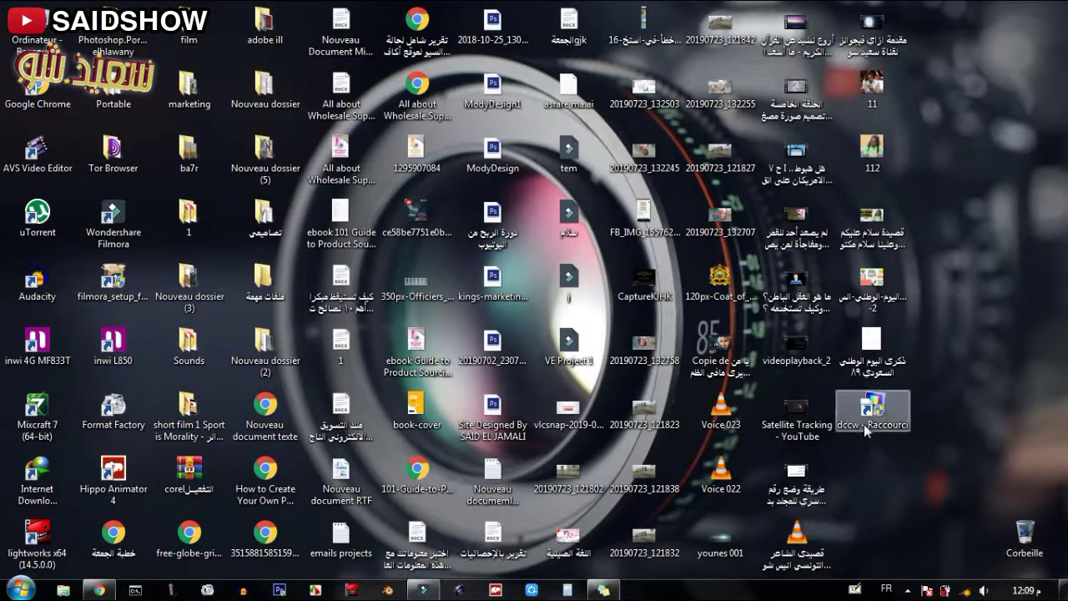
left_click(897, 351, "ctrl")
left_click(891, 407)
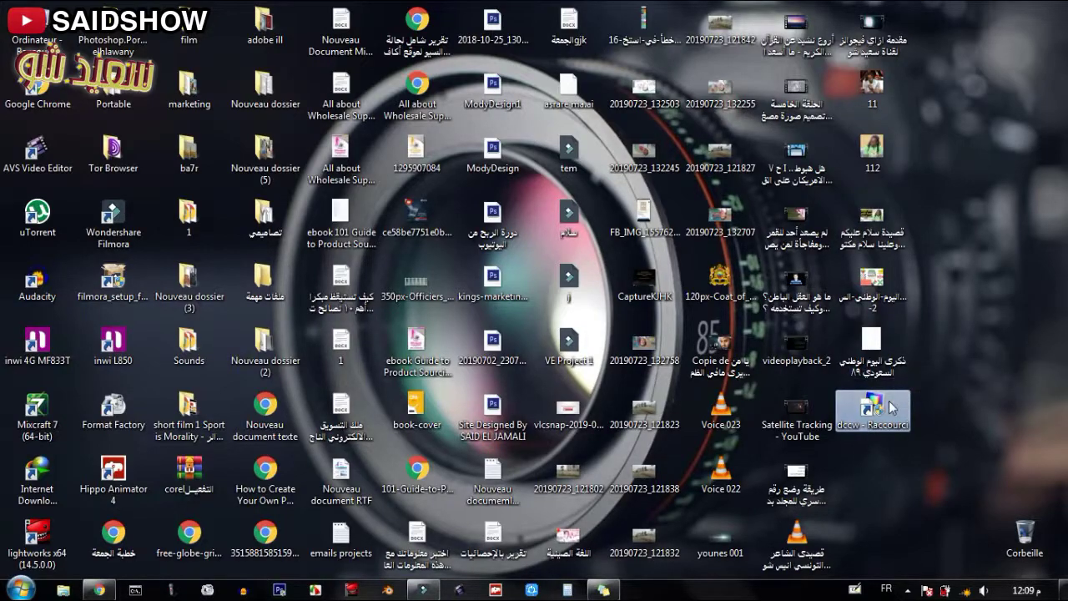
double_click(890, 407)
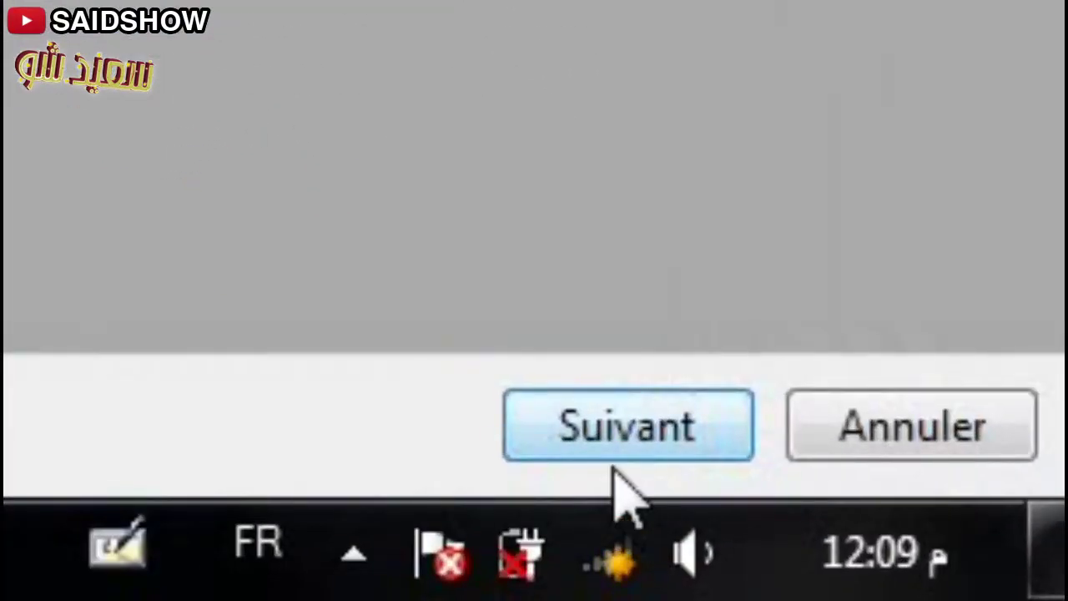
left_click(973, 565)
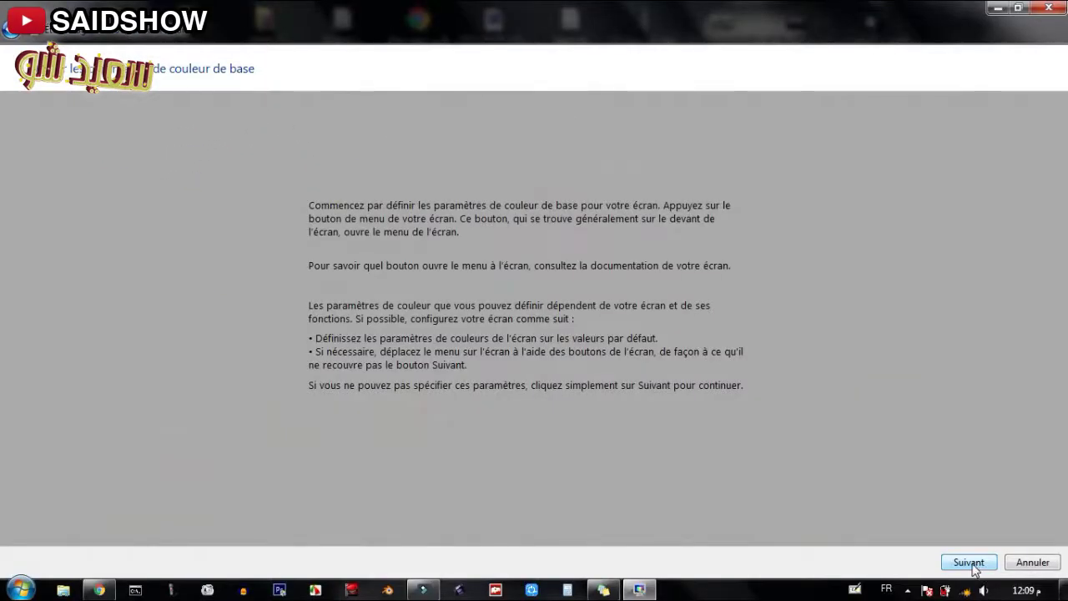
left_click(971, 564)
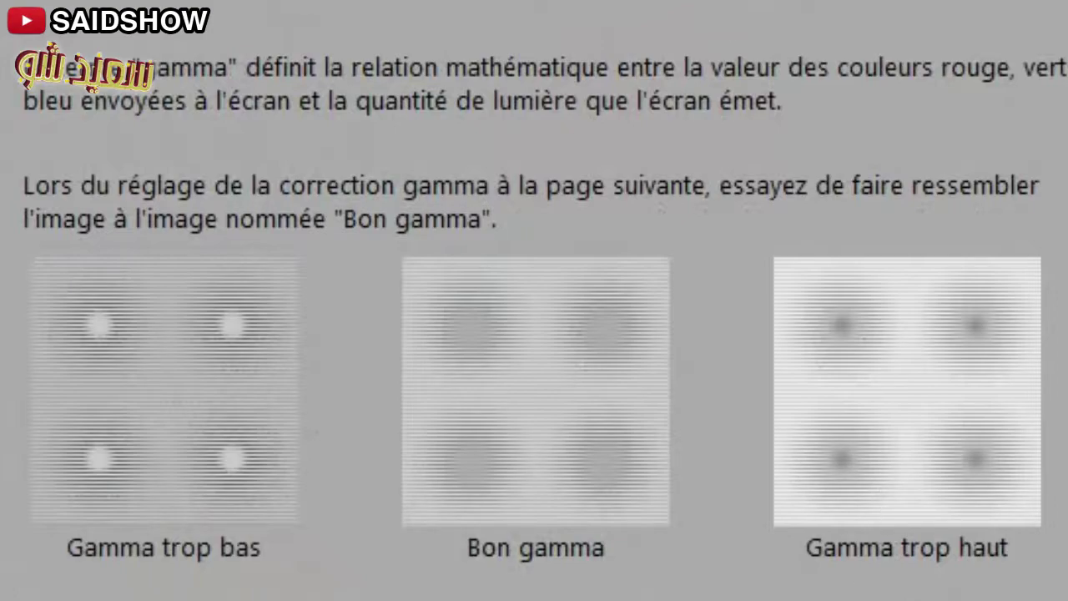
left_click(967, 563)
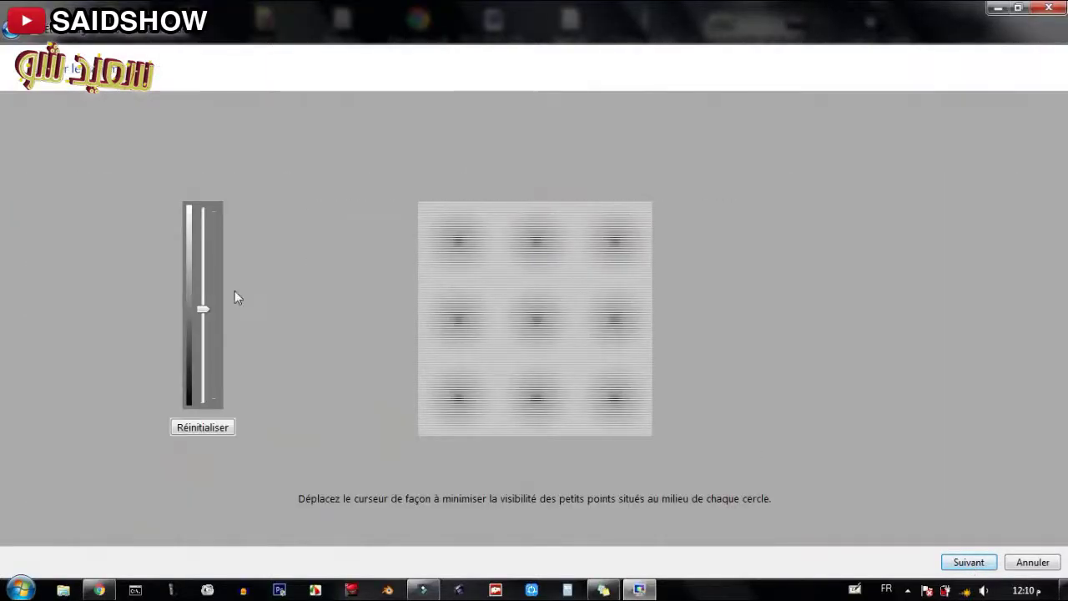
- Move the gamma slider repeatedly between its highest and lowest positions, reset it, and leave it at the lowest position
left_click_drag(201, 308, 202, 223)
left_click_drag(111, 72, 116, 330)
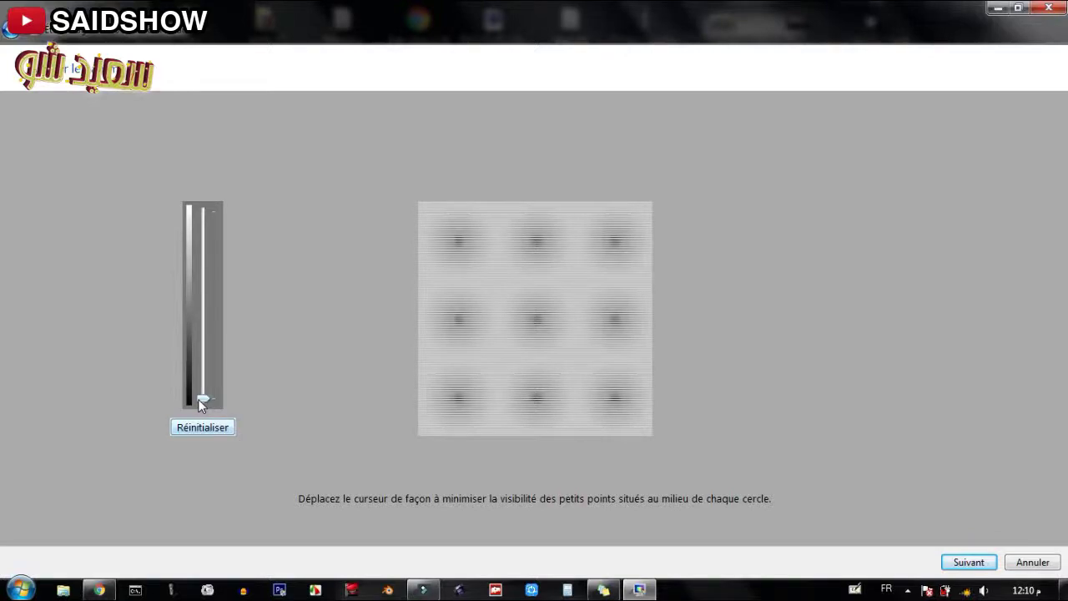
left_click_drag(108, 492, 107, 79)
left_click_drag(202, 212, 205, 439)
left_click_drag(203, 398, 206, 214)
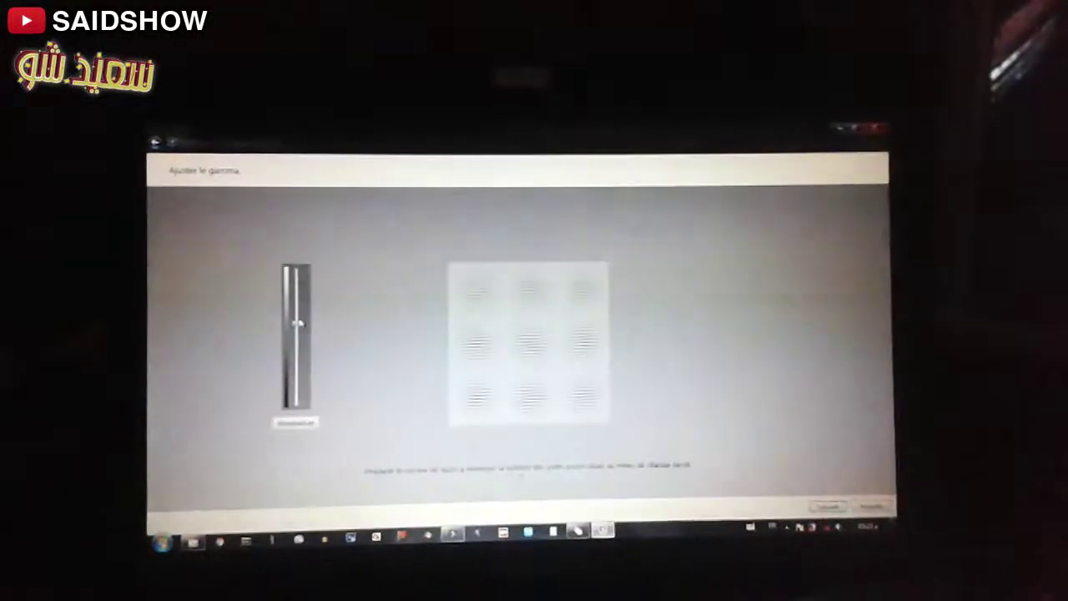
left_click_drag(296, 324, 297, 268)
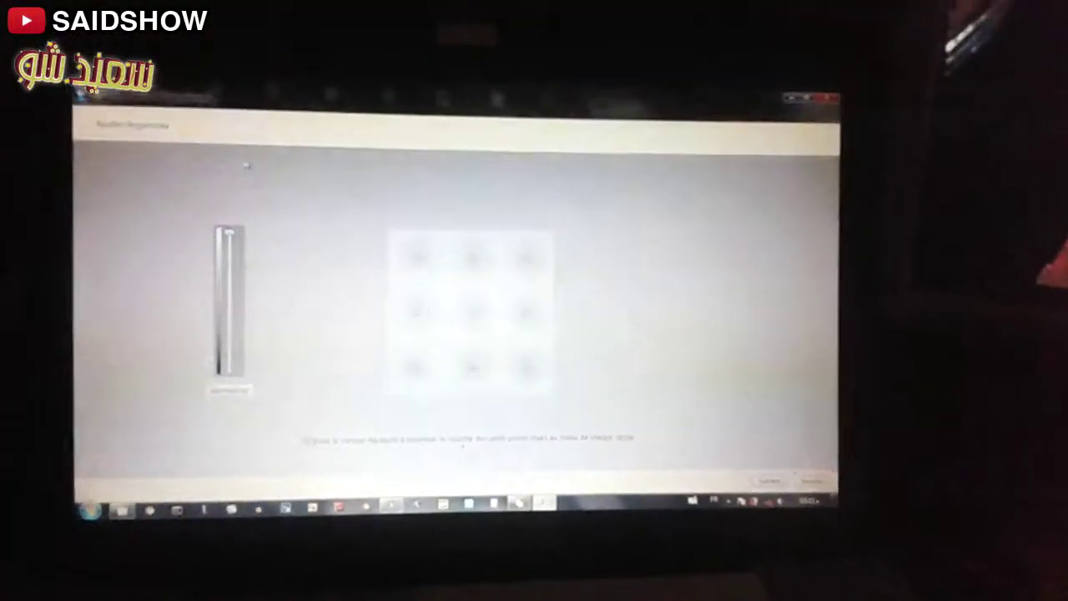
left_click_drag(224, 230, 225, 385)
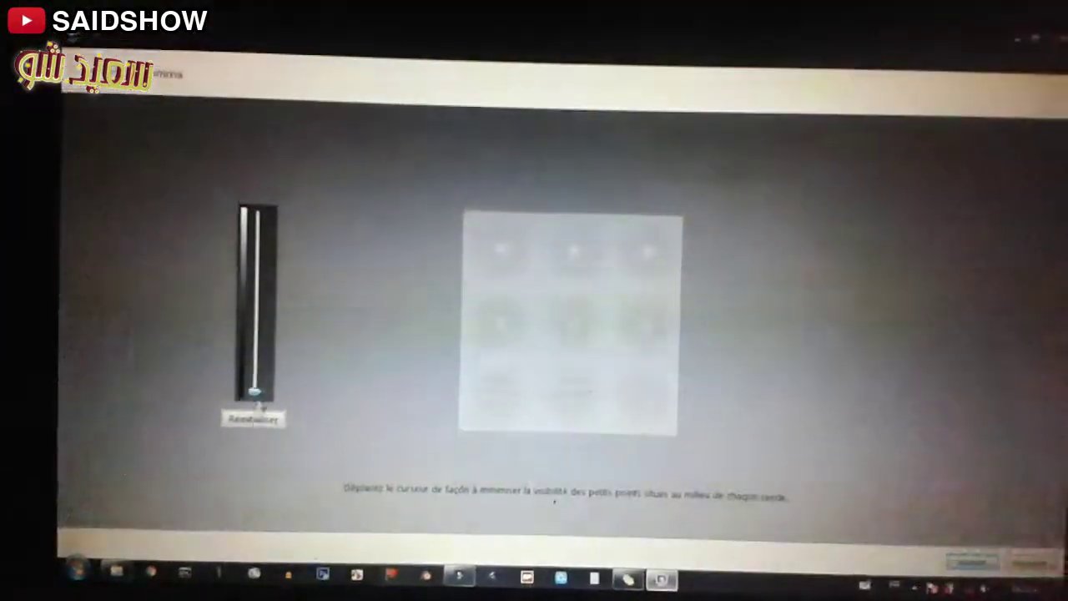
left_click_drag(203, 299, 221, 226)
left_click_drag(290, 305, 229, 403)
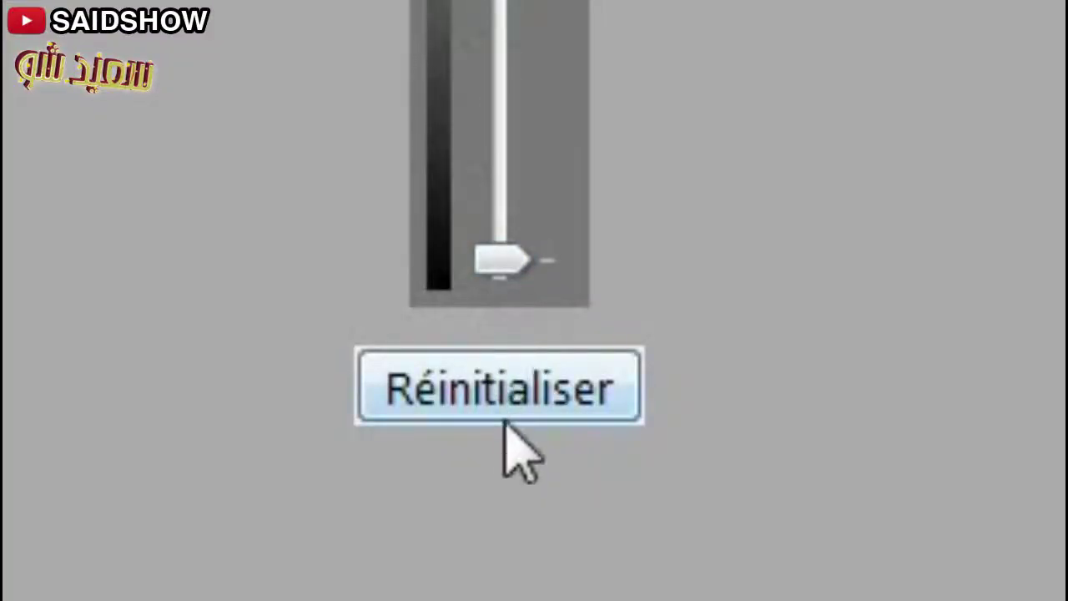
left_click(499, 407)
left_click_drag(479, 86, 480, 156)
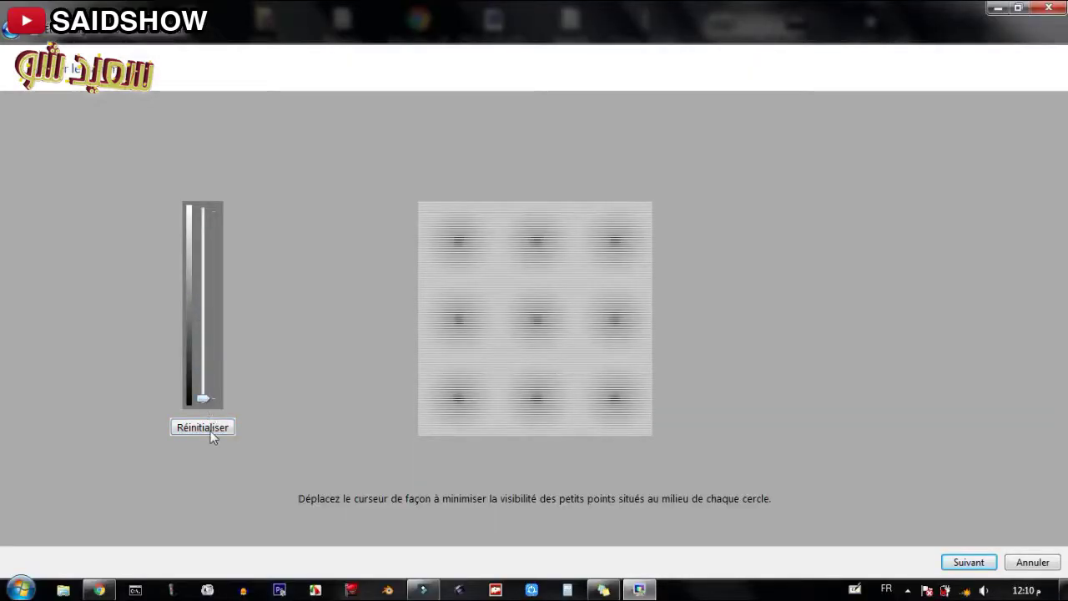
- Continue past the brightness and contrast pages of the wizard to the colour balance introduction
left_click(969, 563)
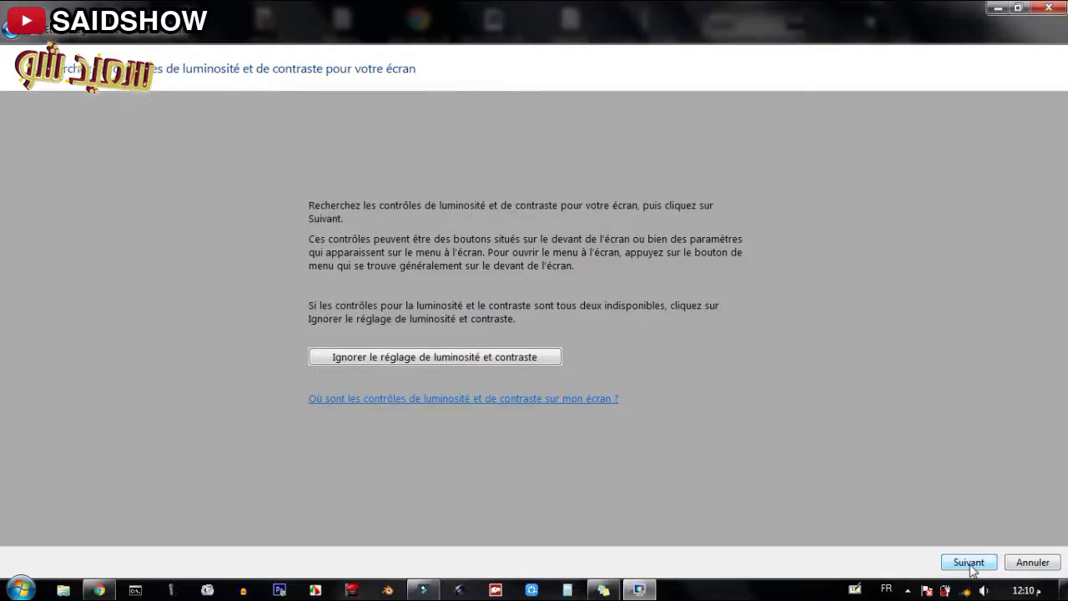
left_click(968, 563)
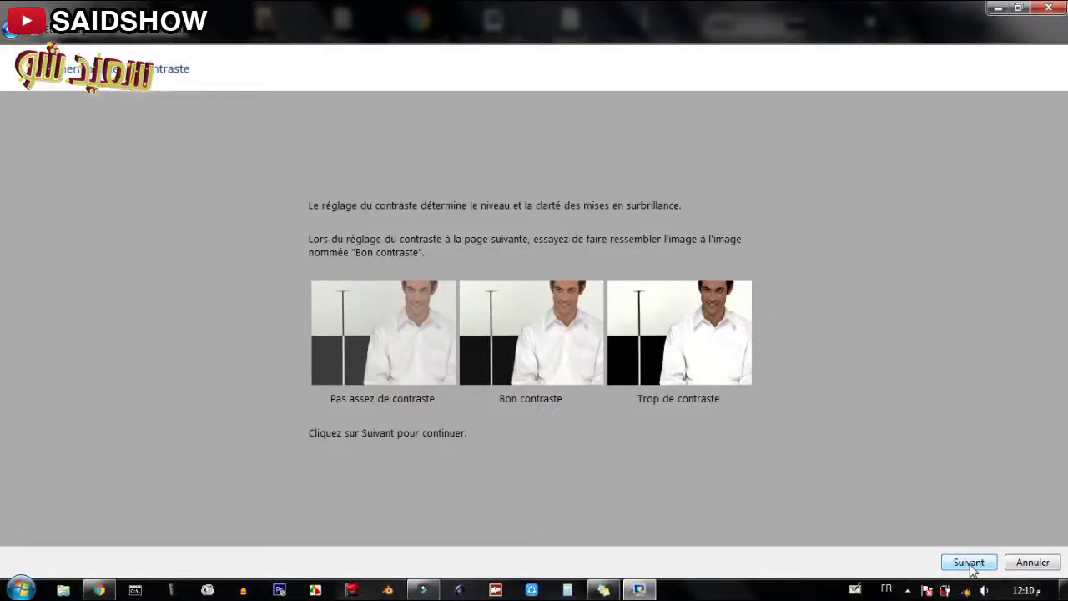
left_click(968, 563)
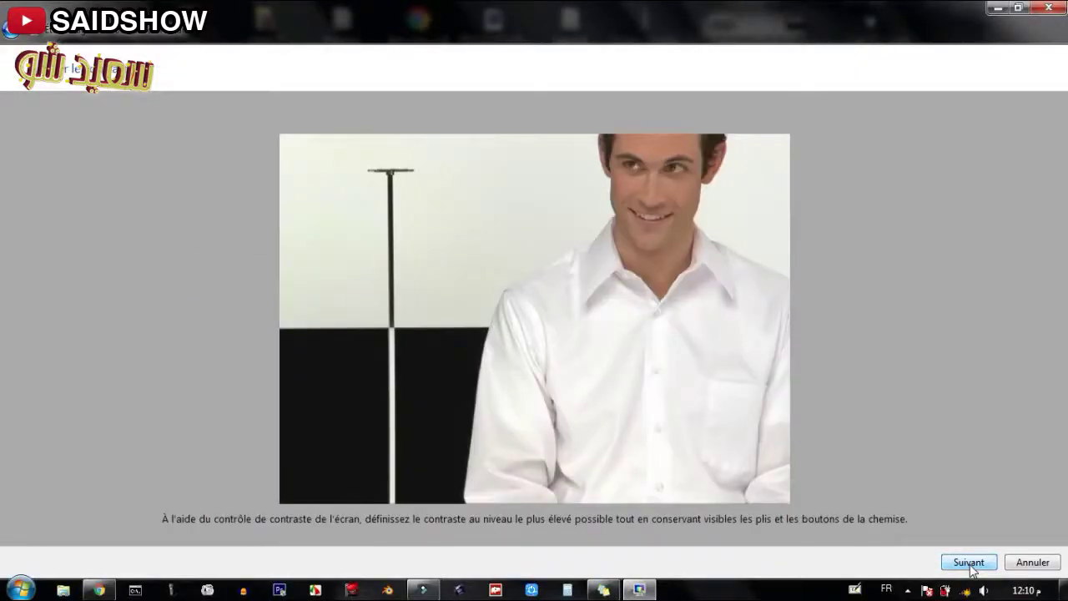
left_click(969, 563)
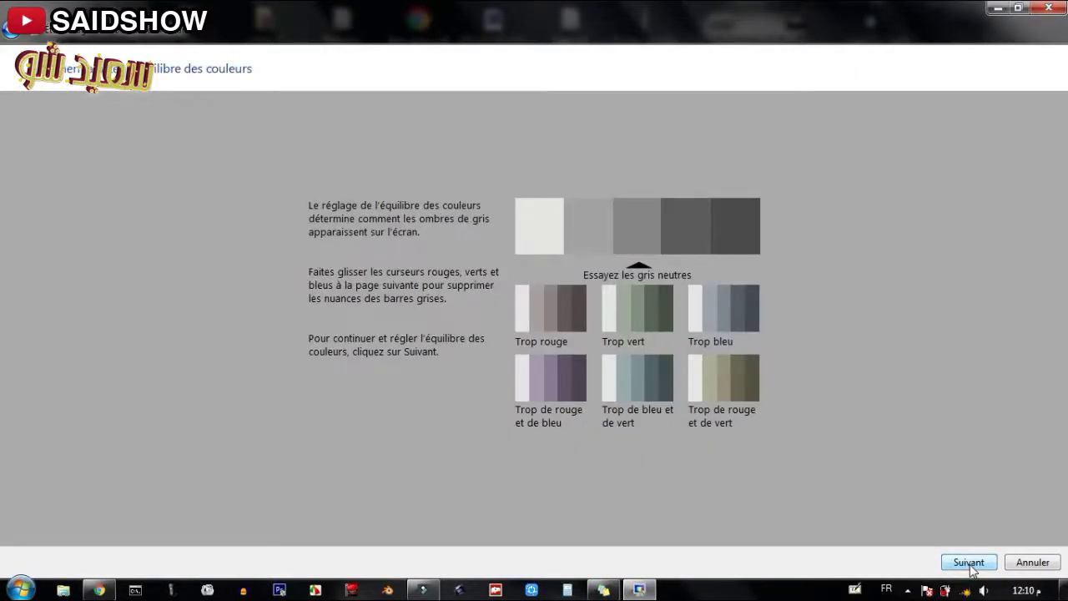